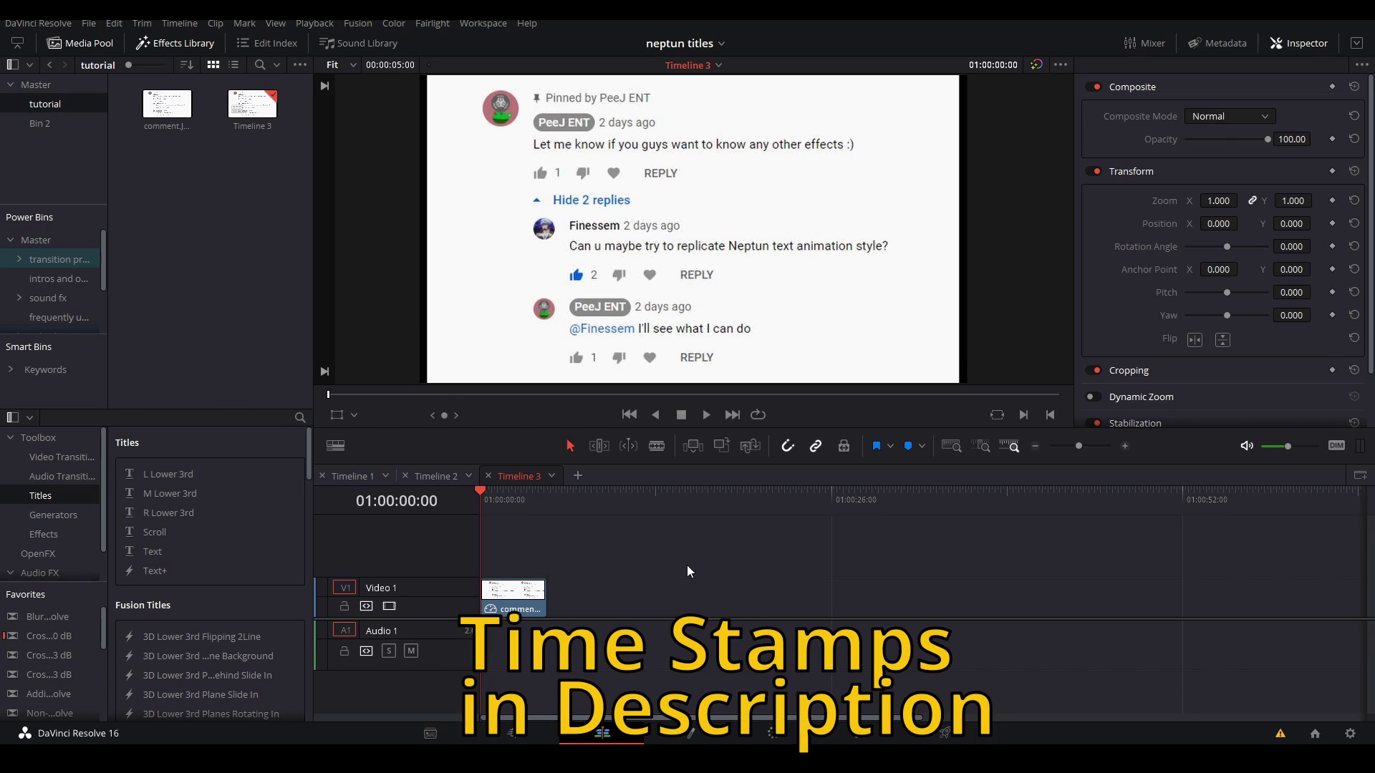
- Replace the clip on Video 1 with a Text+ title at the timeline start and open it in Fusion
key("Delete")
left_click_drag(179, 570, 487, 600)
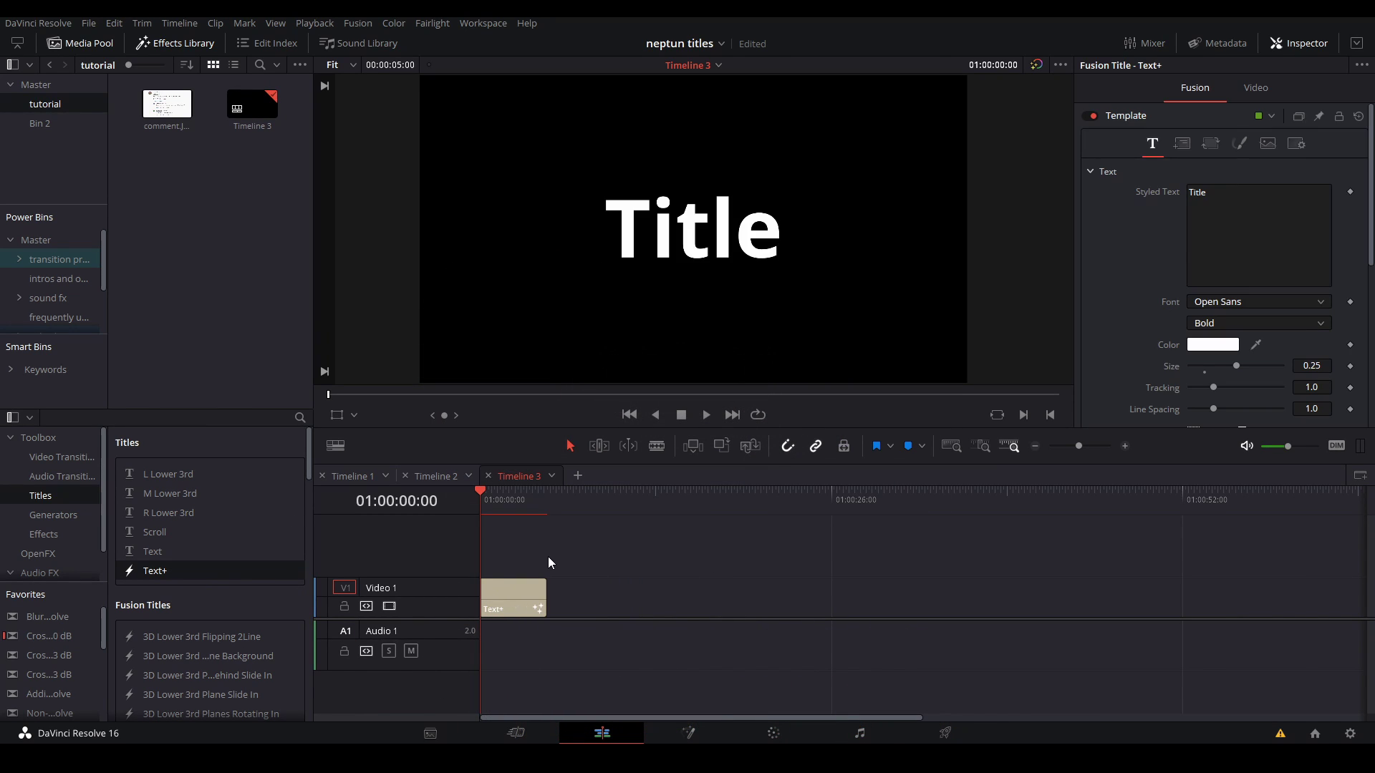
left_click(497, 493)
left_click(689, 733)
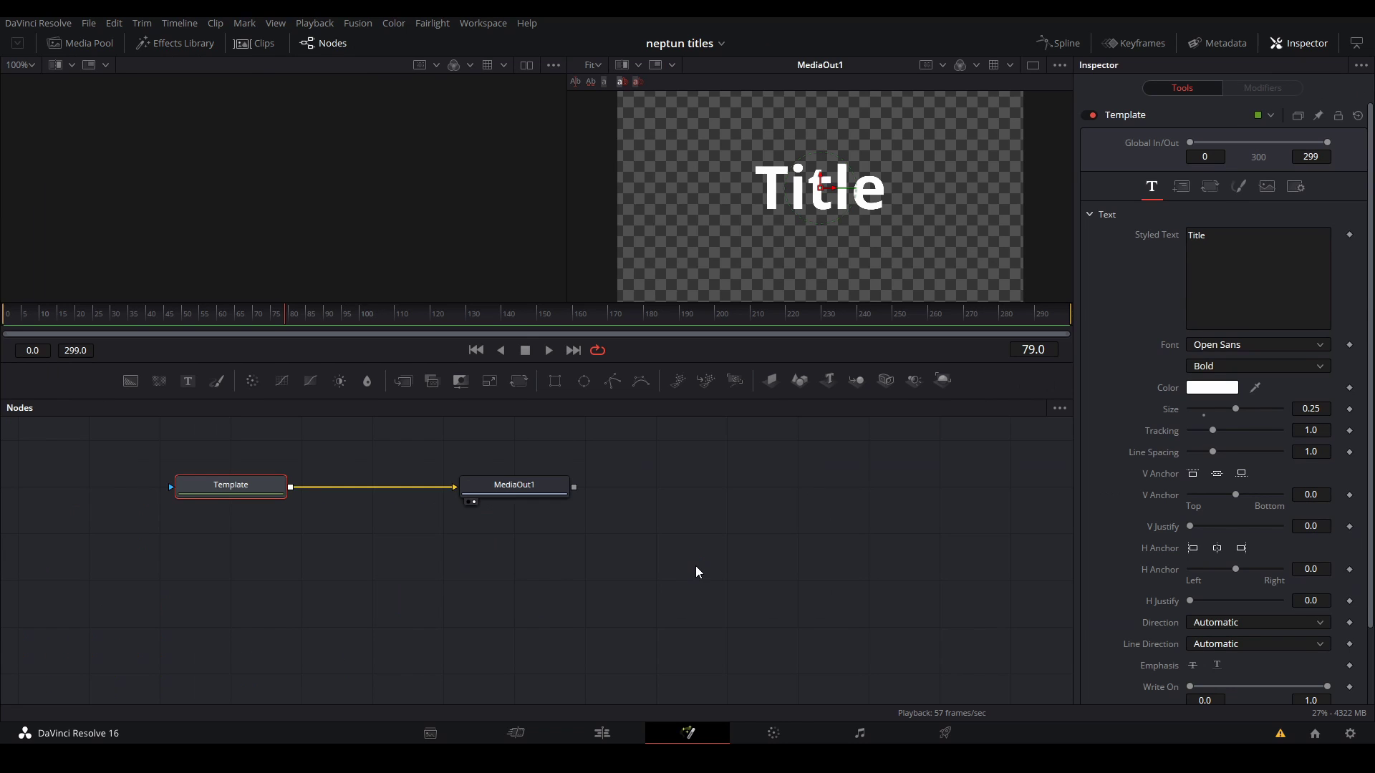
- Space MediaOut1 away from the Template node and change the title to TEST in Open Sans Extrabold
left_click_drag(479, 484, 654, 489)
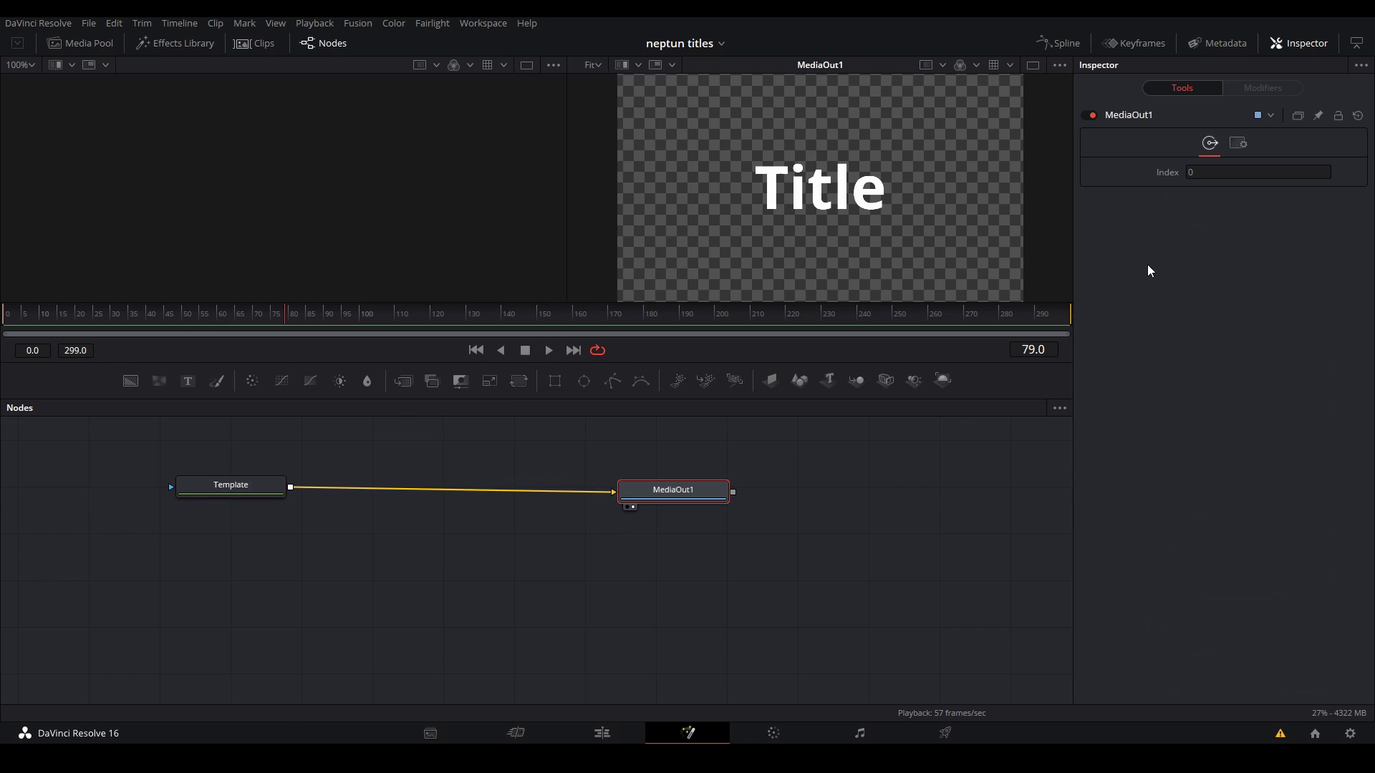
left_click(237, 490)
left_click(1236, 367)
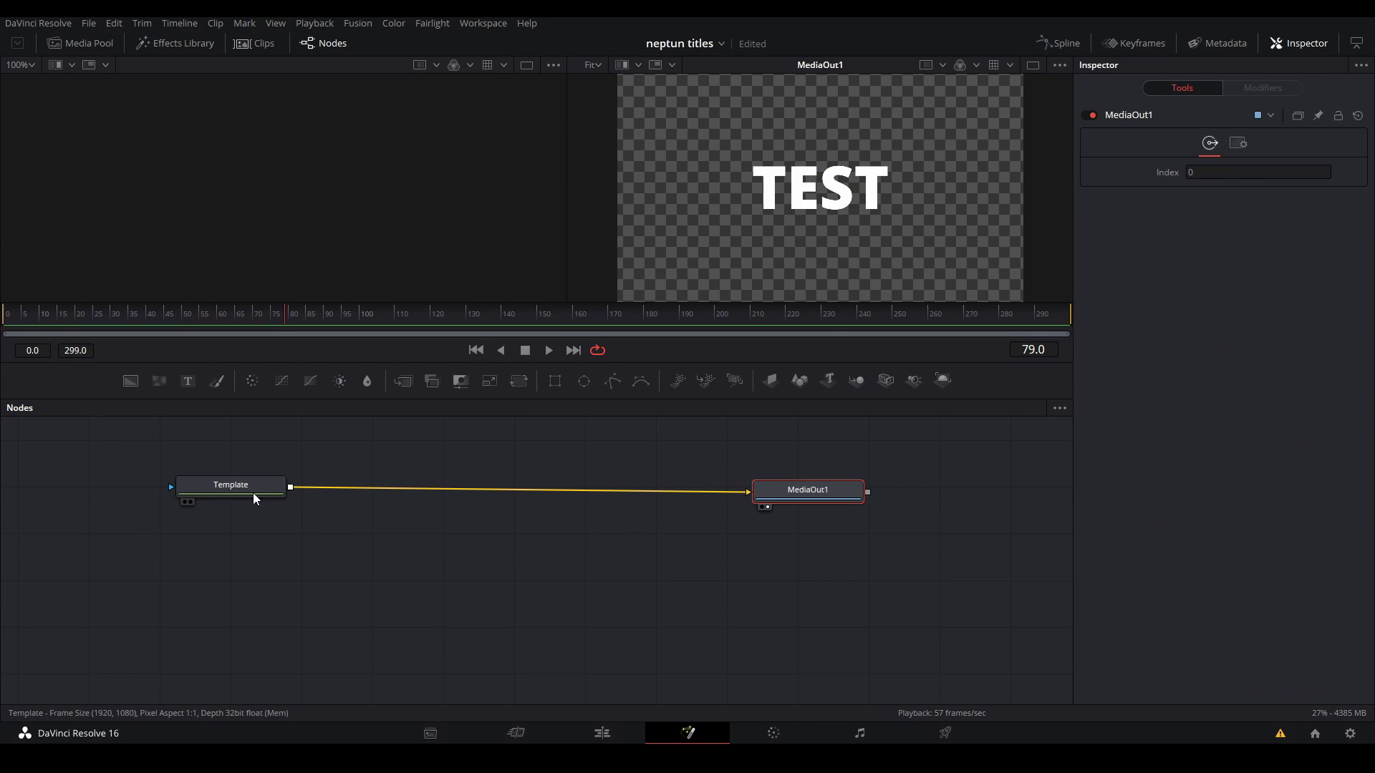
- Insert a Transform node between Template and MediaOut1
left_click(252, 493)
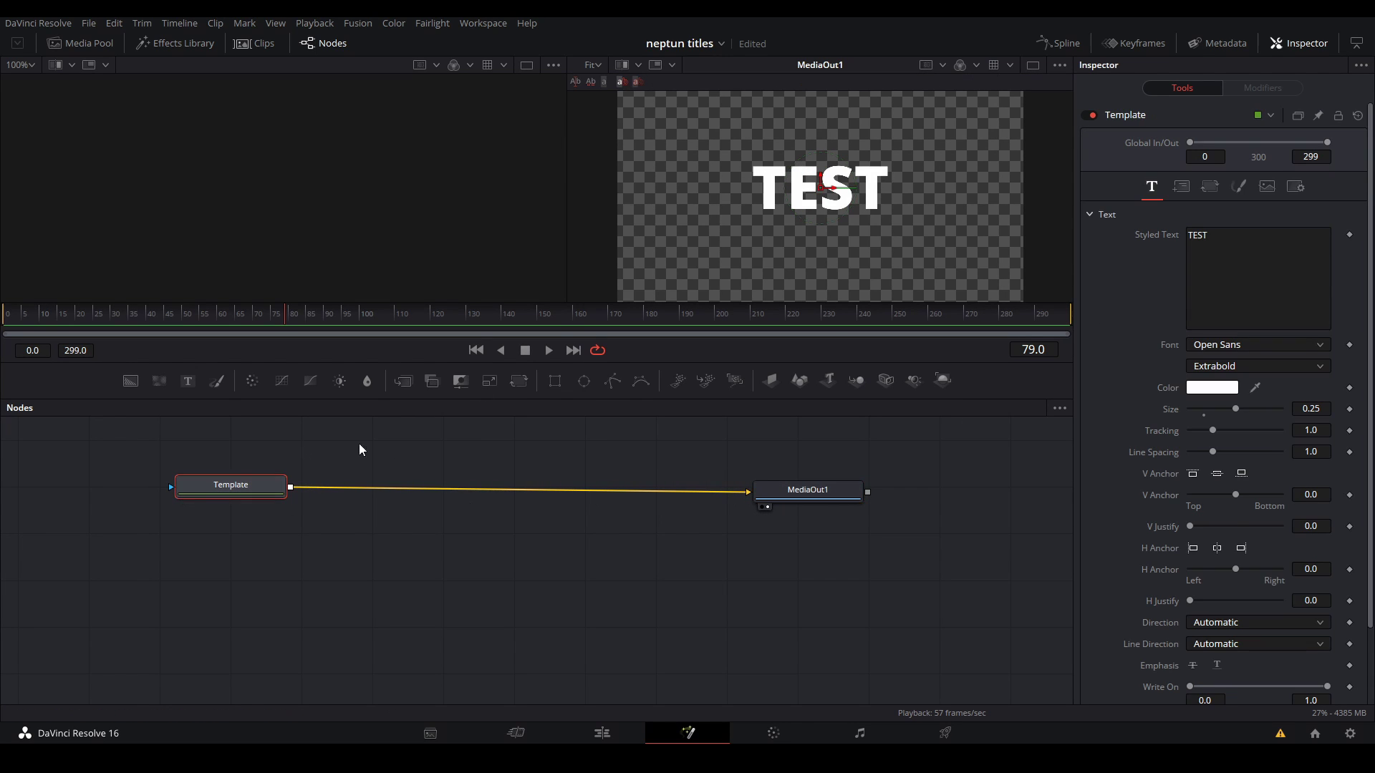
left_click(517, 382)
left_click_drag(381, 478, 490, 492)
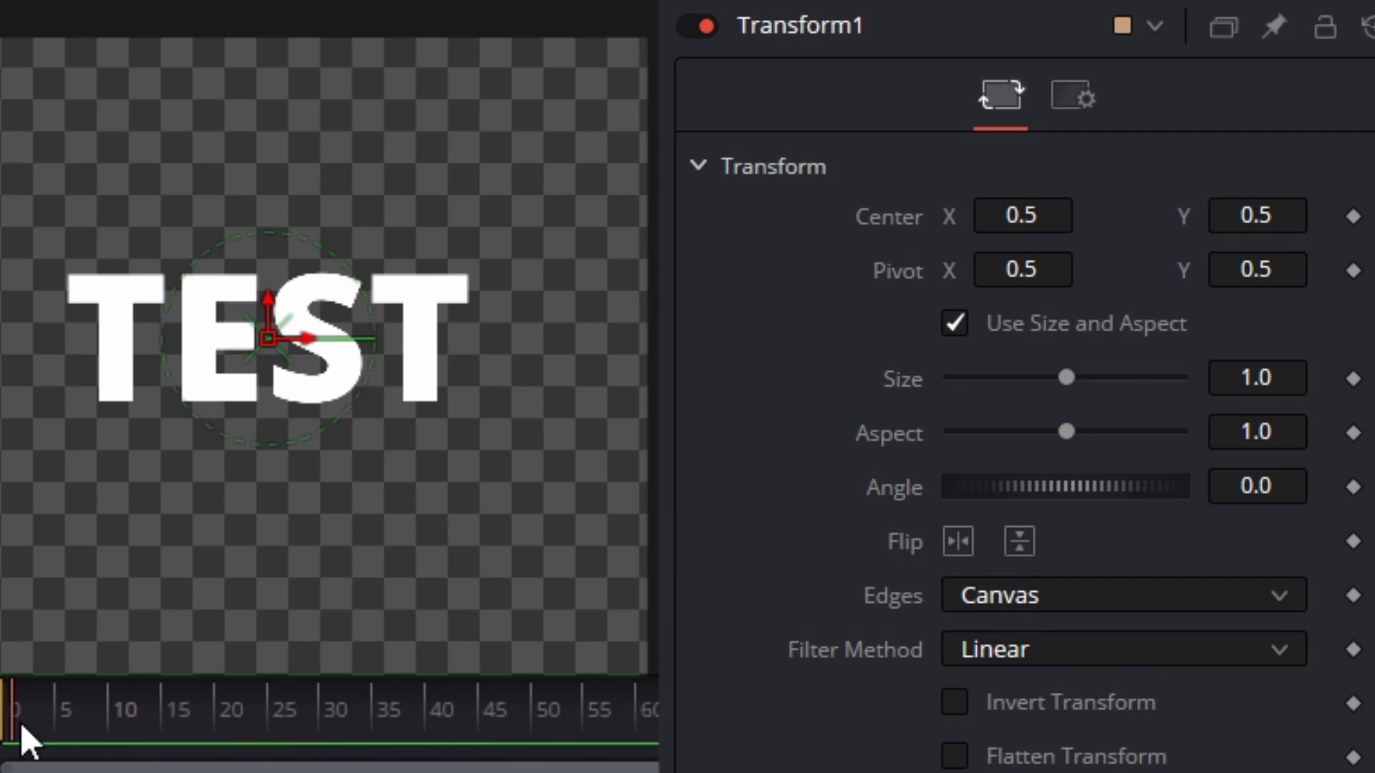
- Keyframe Transform1's Size from about 1.6 at frame 0 down to 1.0 at frame 40
left_click(1353, 378)
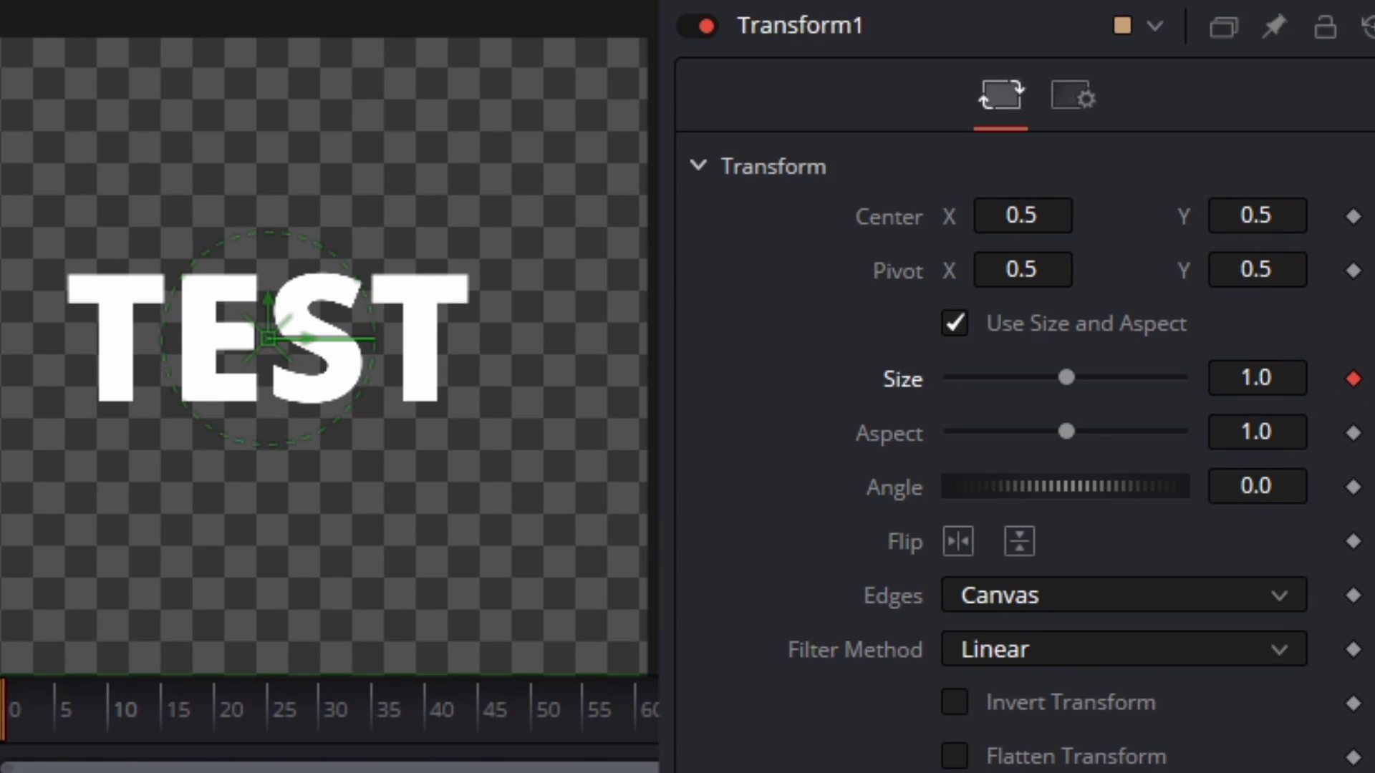
left_click_drag(351, 727, 450, 726)
key("Left")
key("Left")
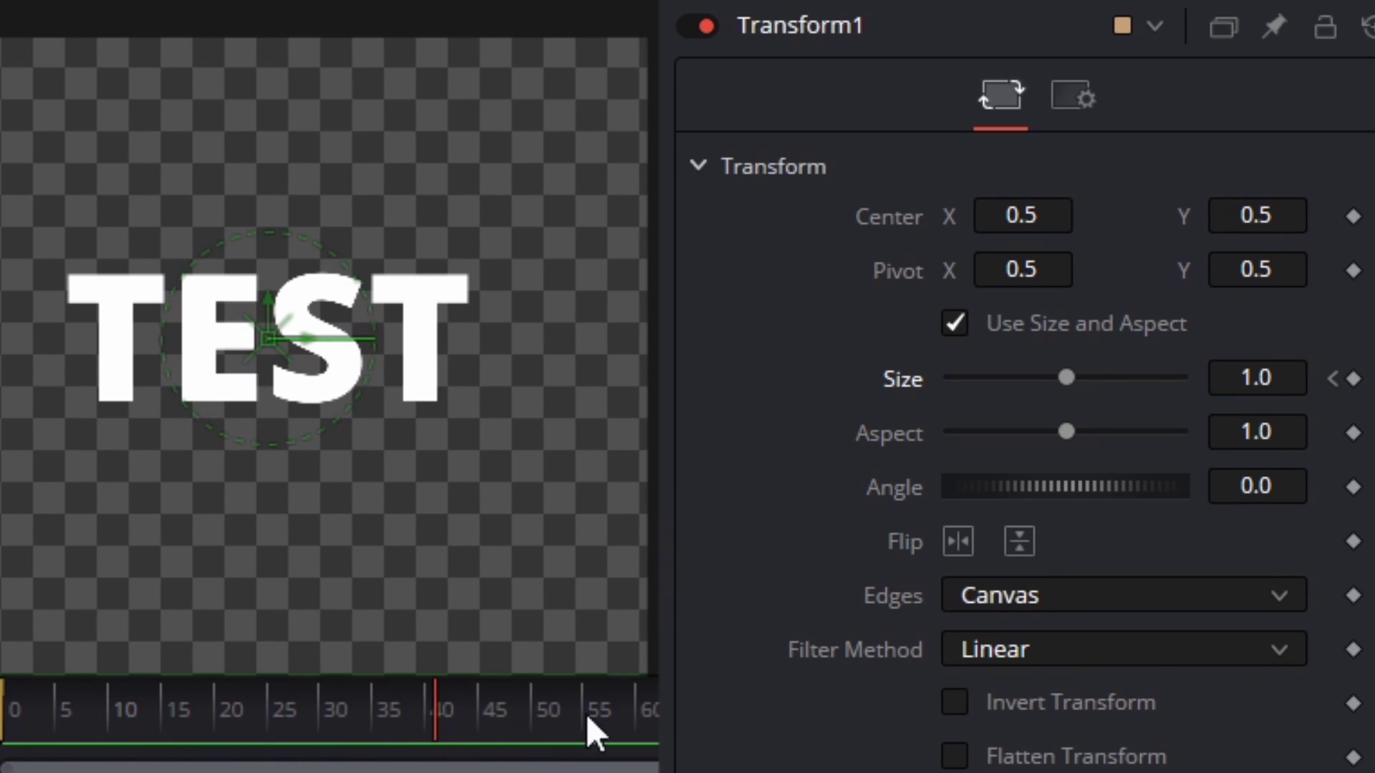
left_click(1353, 378)
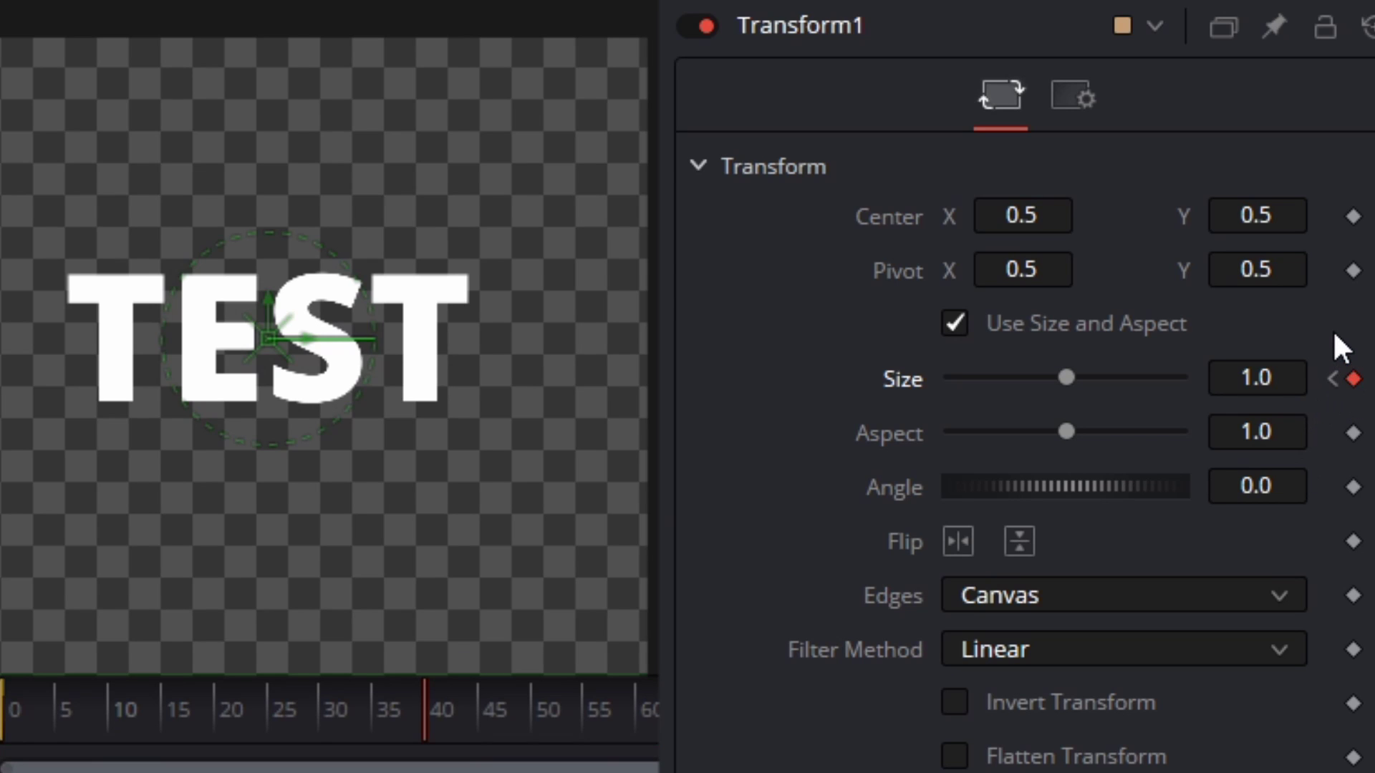
left_click_drag(1264, 384, 1344, 384)
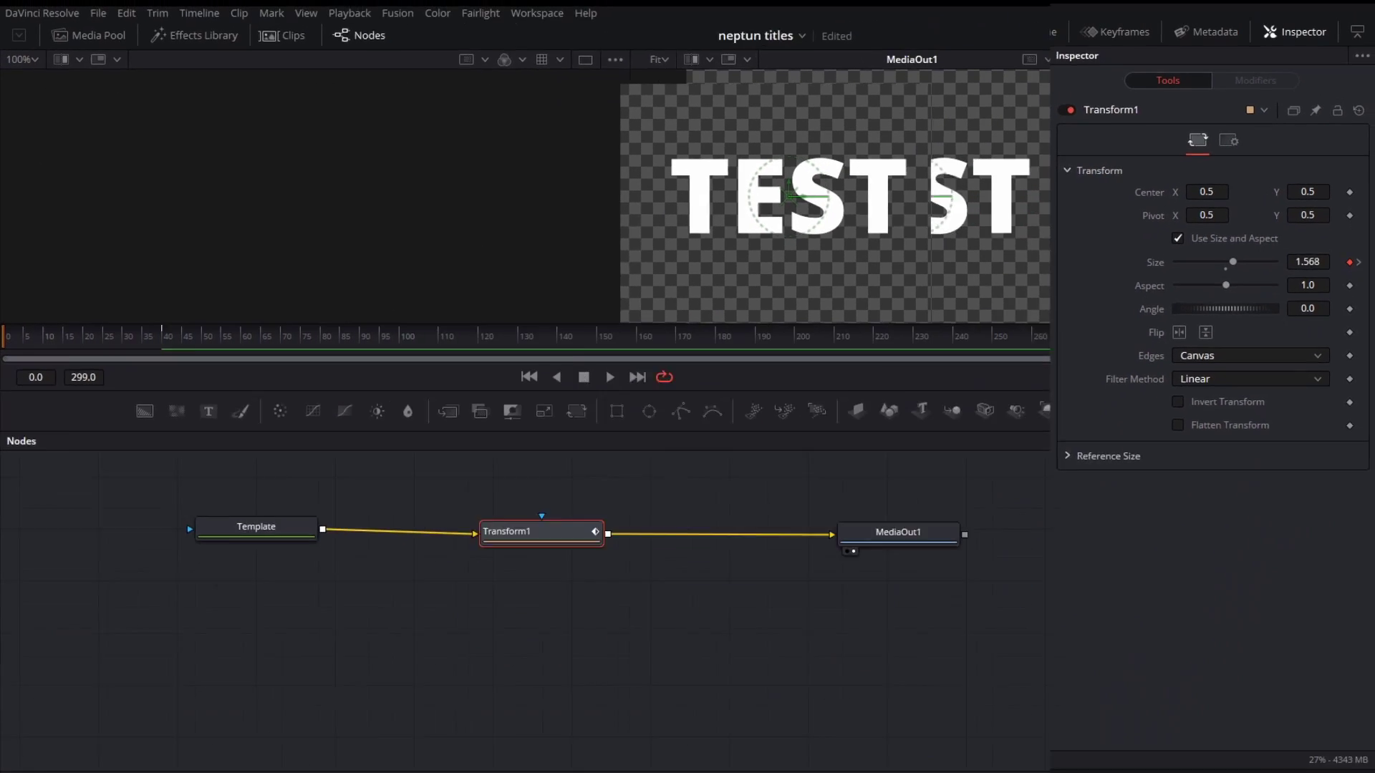
- Smooth Transform1's Size curve in the Spline editor into a steep initial drop with a long ease-out, and play it back
left_click(1060, 42)
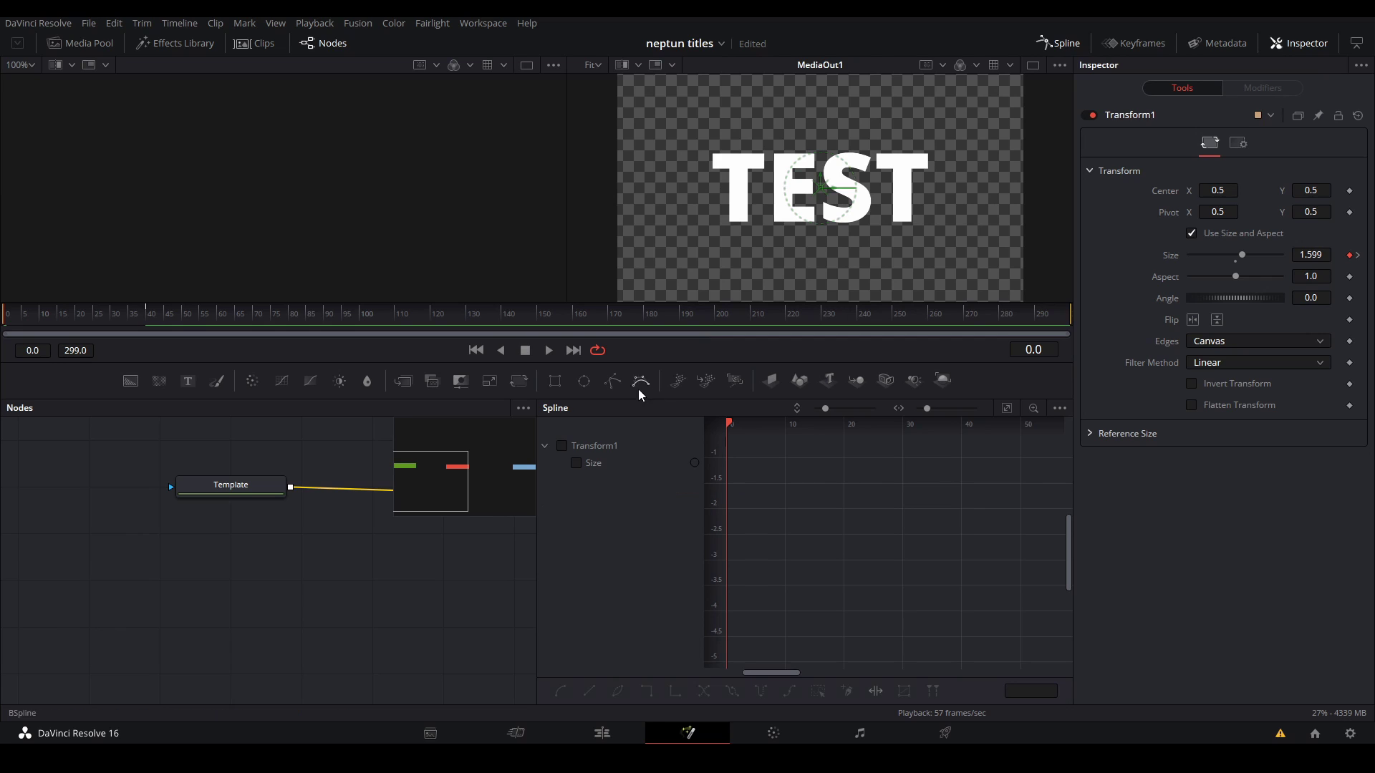
left_click(573, 465)
left_click(1007, 408)
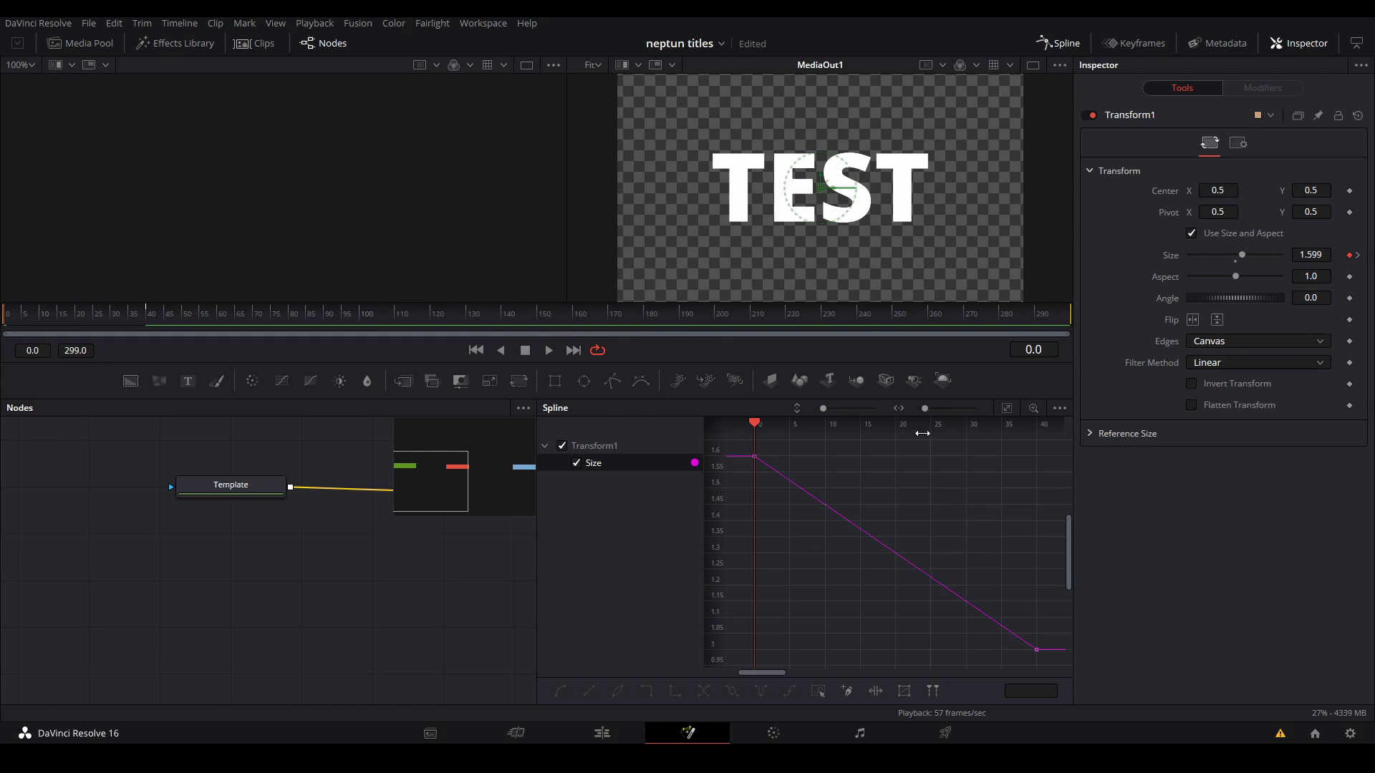
left_click_drag(742, 450, 1059, 664)
left_click(561, 692)
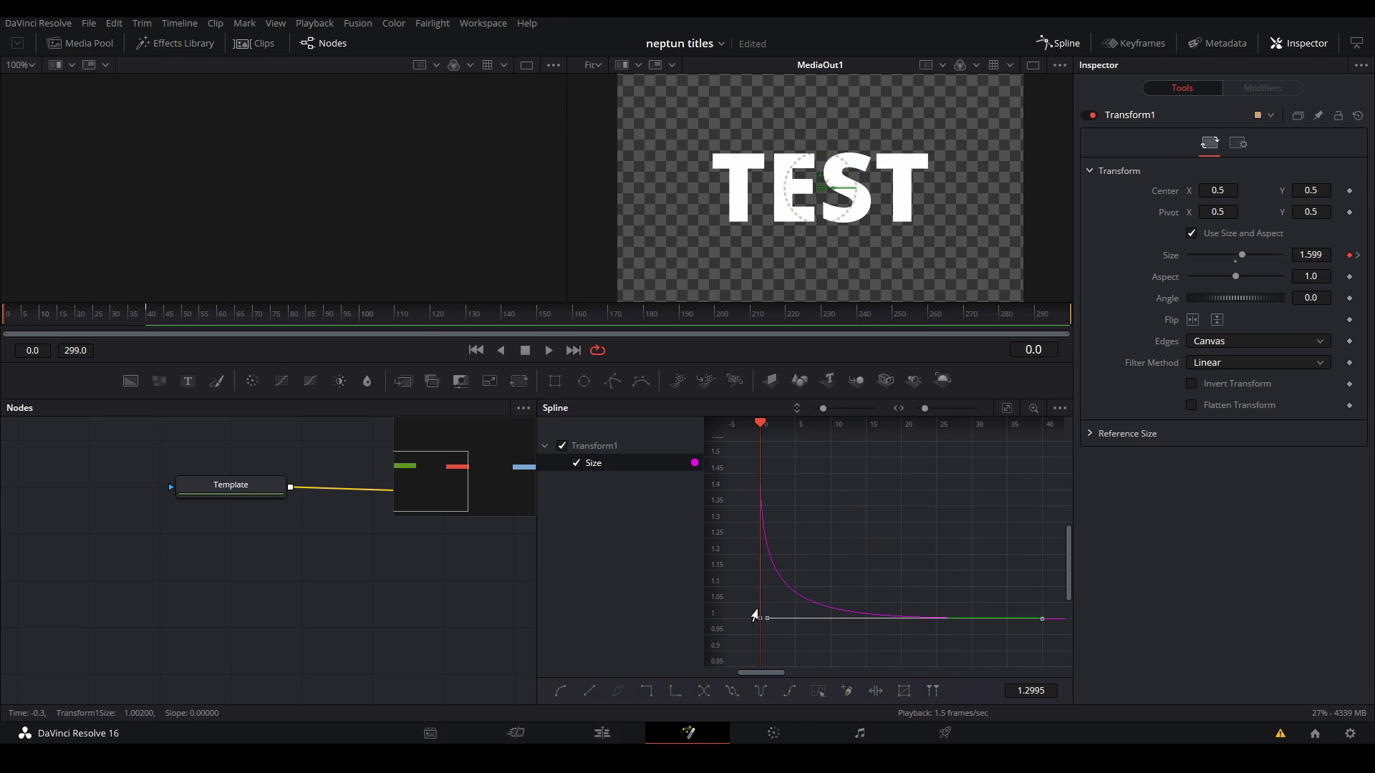
left_click_drag(759, 609, 748, 575)
key("space")
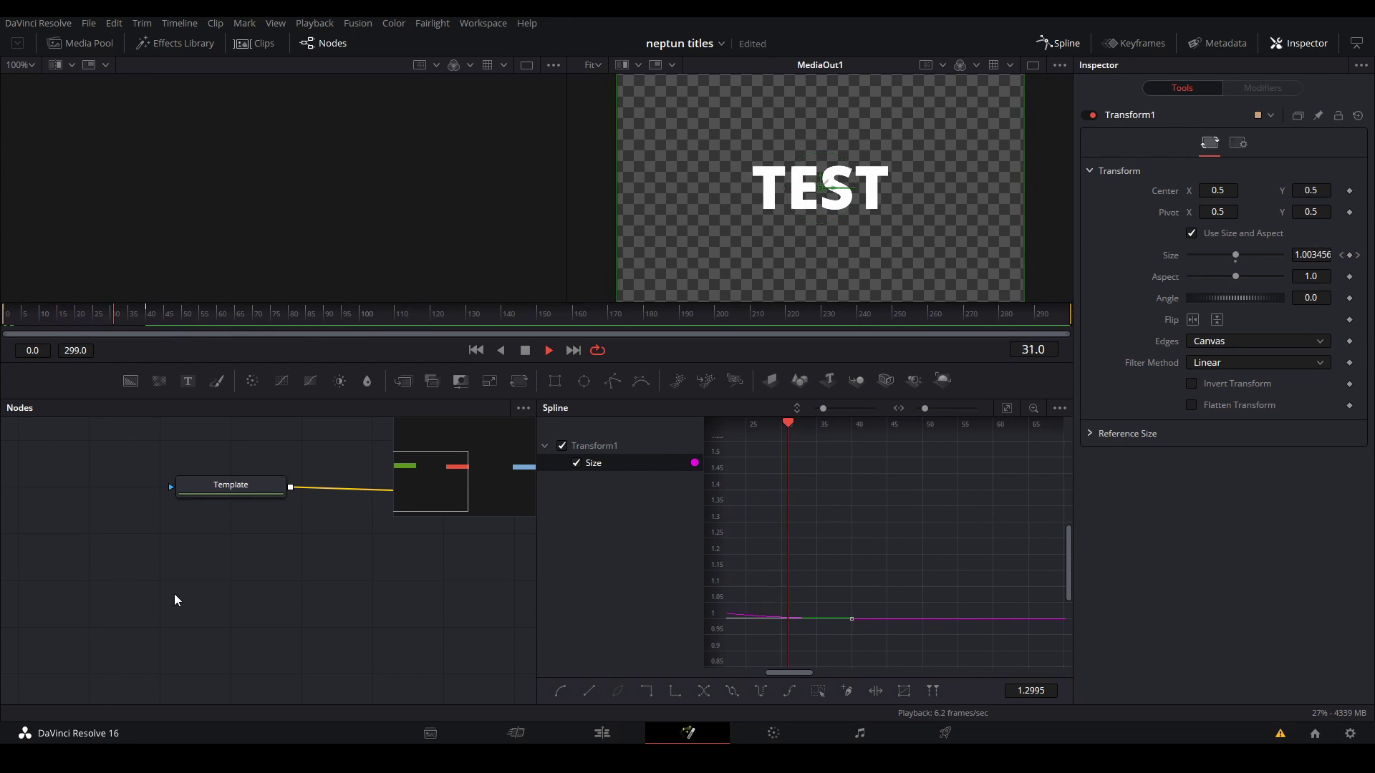
- Add a Soft Glow node directly after Template and set its Gain to about 0.748
key("shift+space")
type("soft")
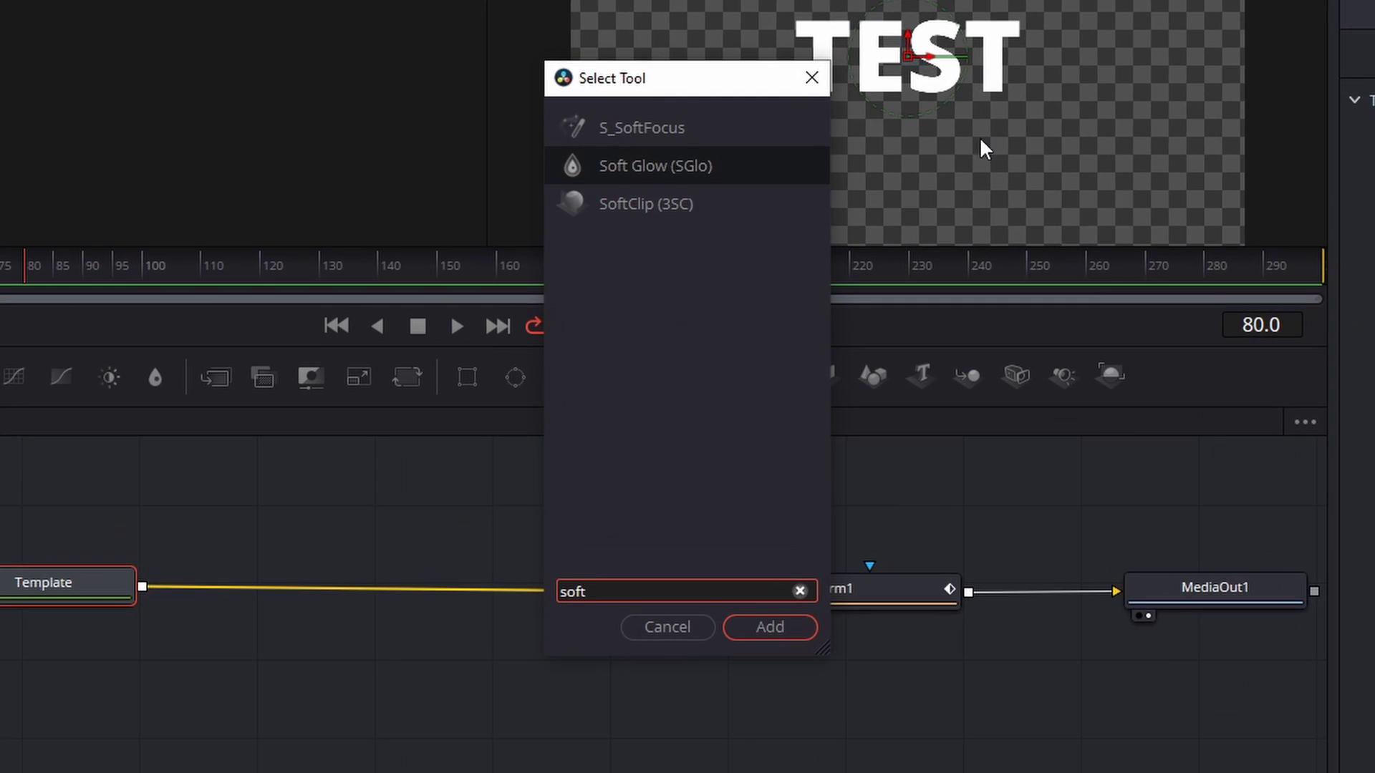
left_click(659, 165)
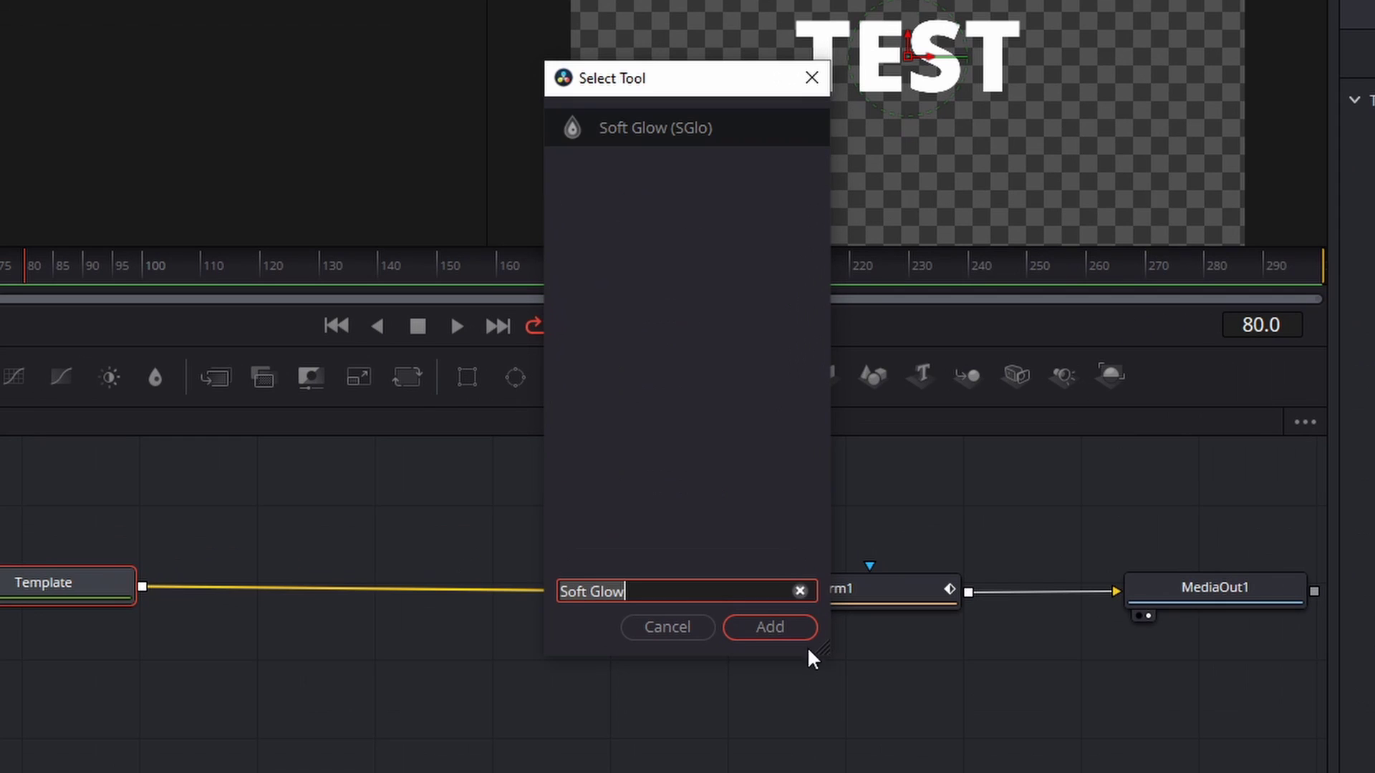
left_click(791, 630)
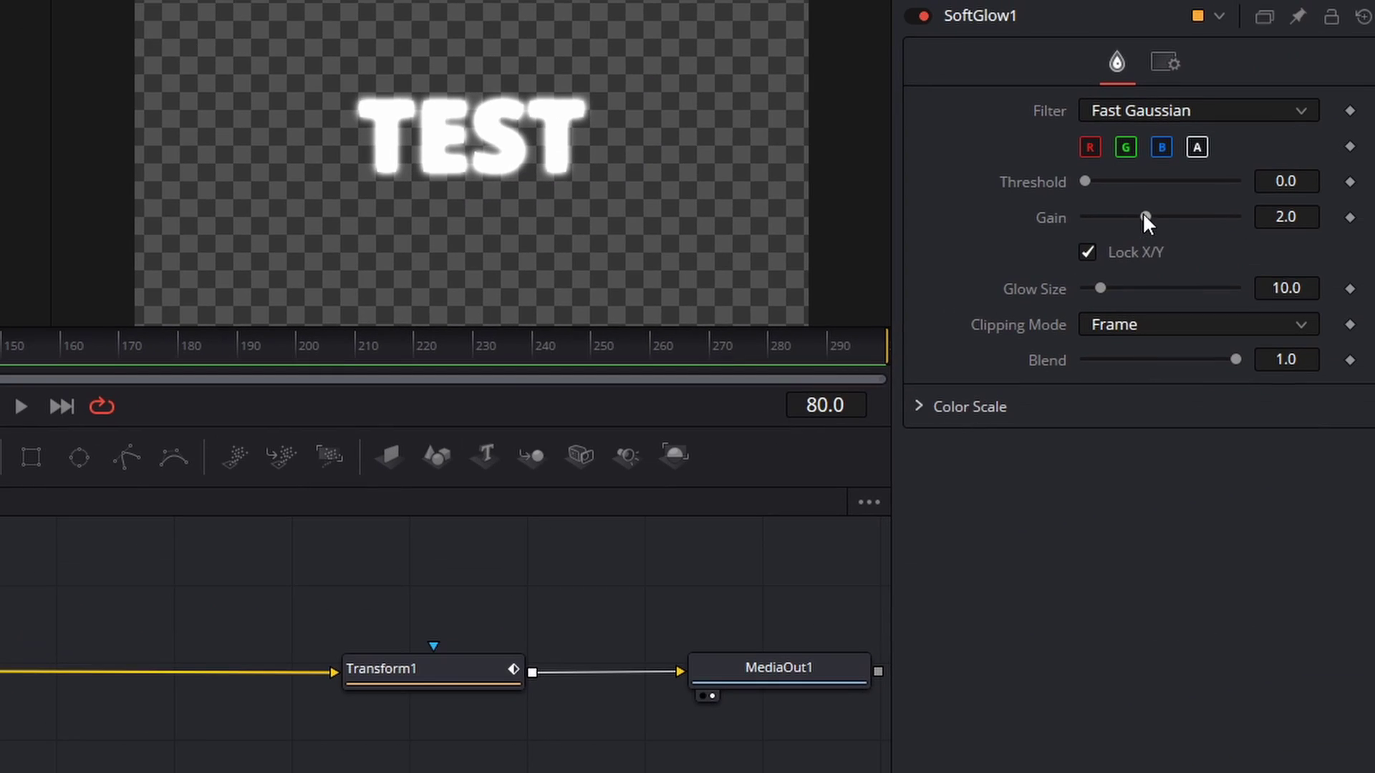
left_click_drag(1144, 215, 1114, 212)
- Keyframe SoftGlow1's Gain at frame 0 and frame 40 to fade out the glow
left_click(0, 347)
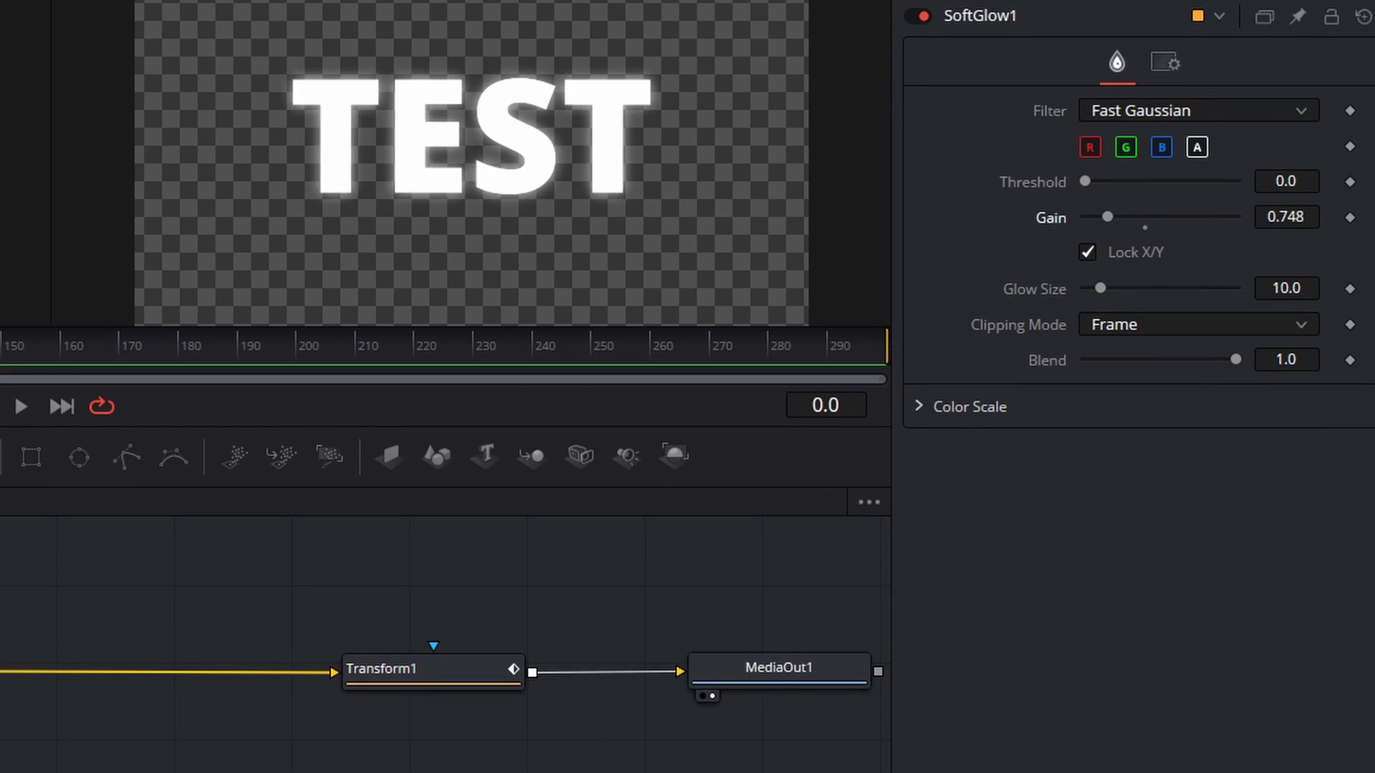
left_click(1350, 217)
left_click(0, 346)
left_click(0, 347)
left_click_drag(93, 316, 147, 315)
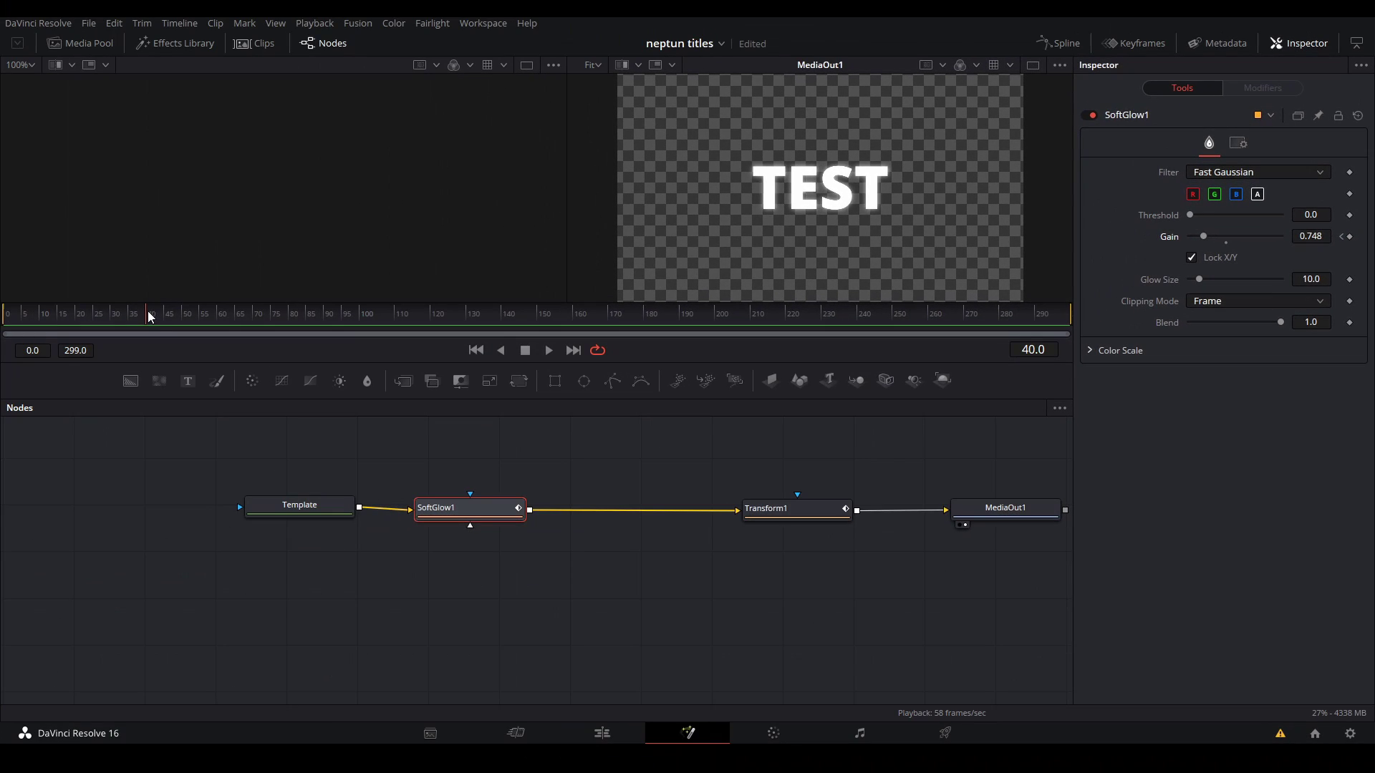
left_click(1350, 217)
- Insert a Prism Blur node between SoftGlow1 and Transform1
key("Home")
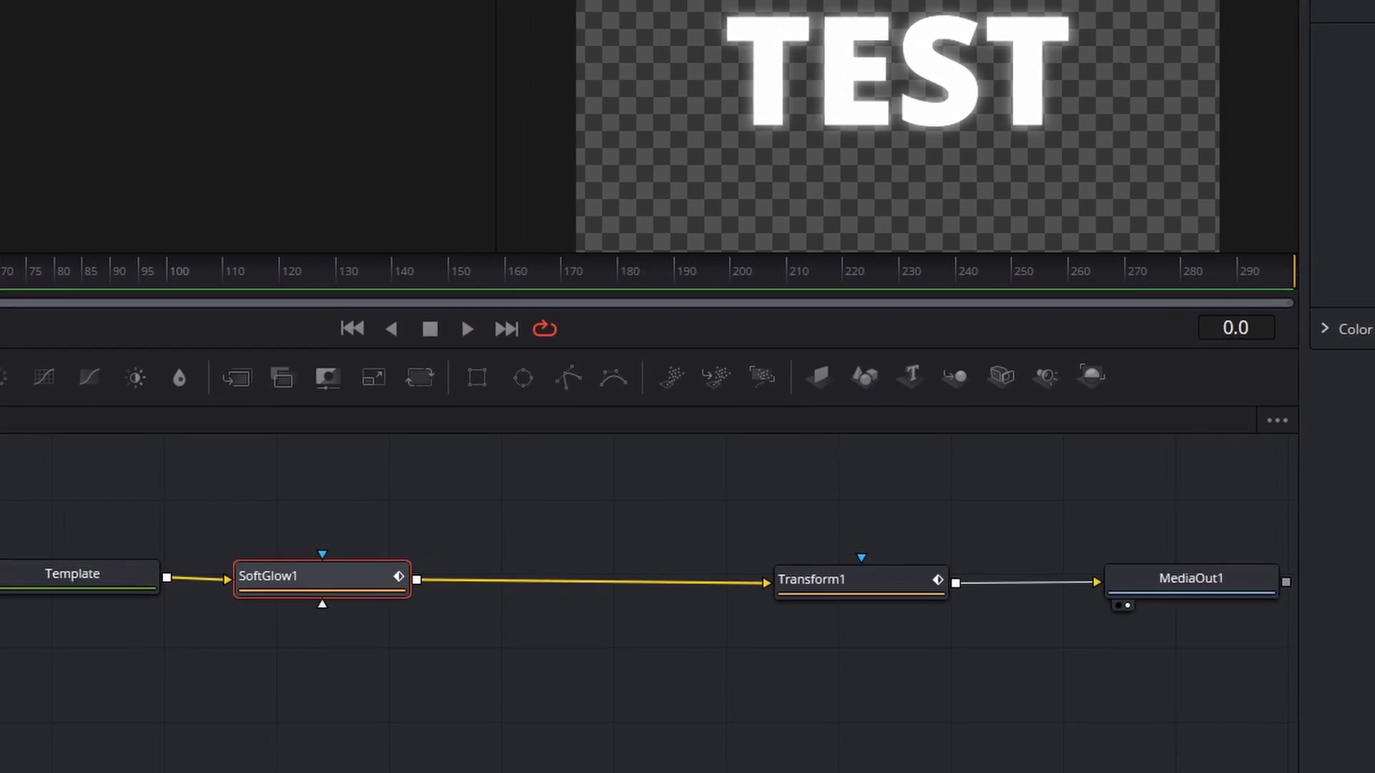
key("shift+space")
type("Prism Blur")
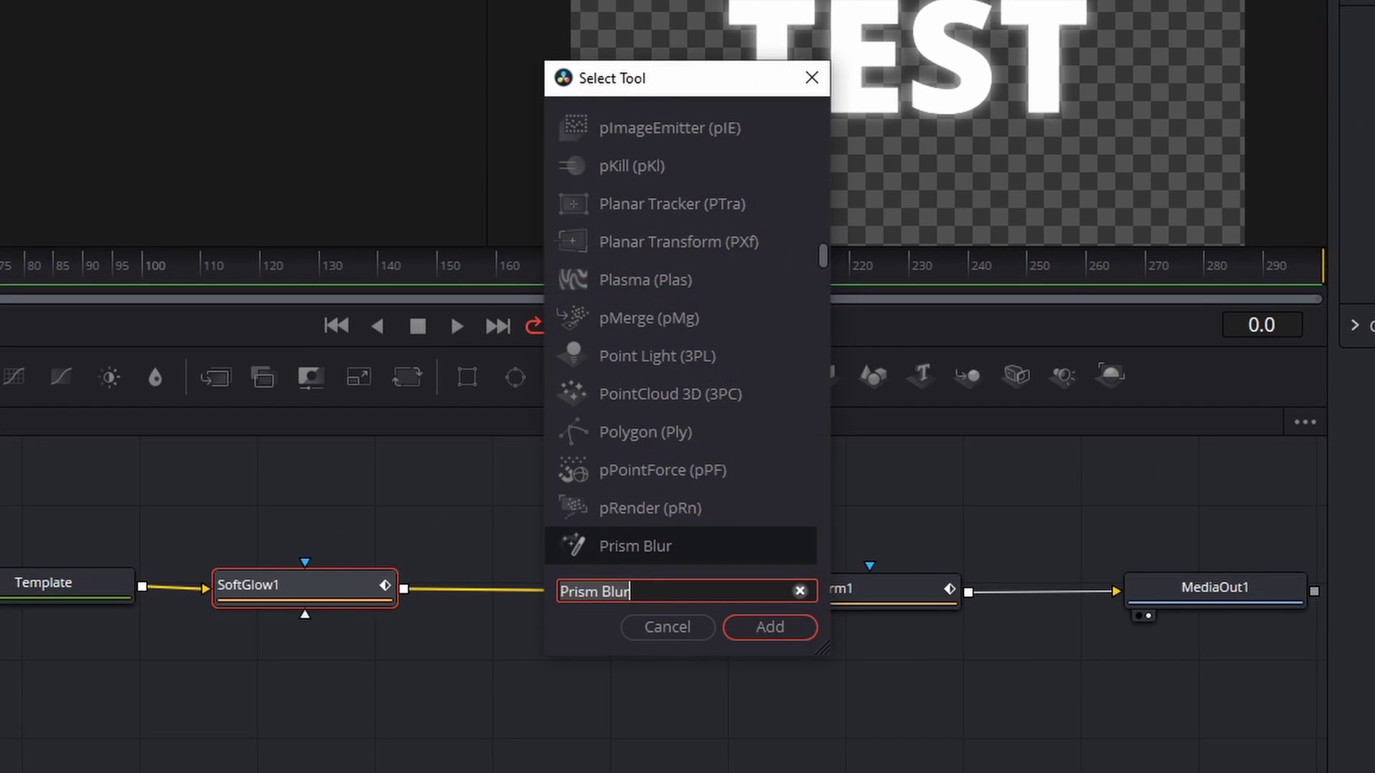
key("Return")
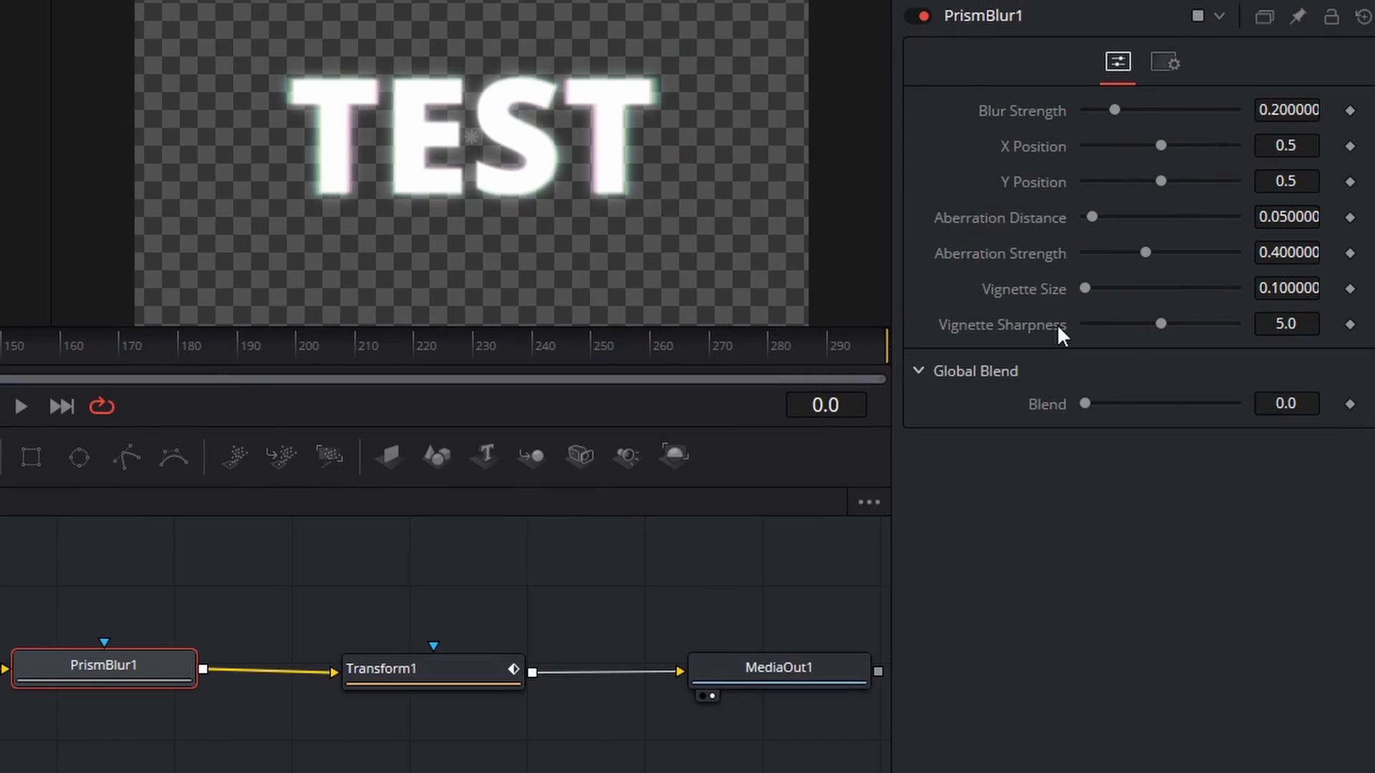
- Keyframe PrismBlur1's Aberration Distance at frames 0 and 39, setting it to 0.244 at frame 0, and play the animation back
left_click(1350, 217)
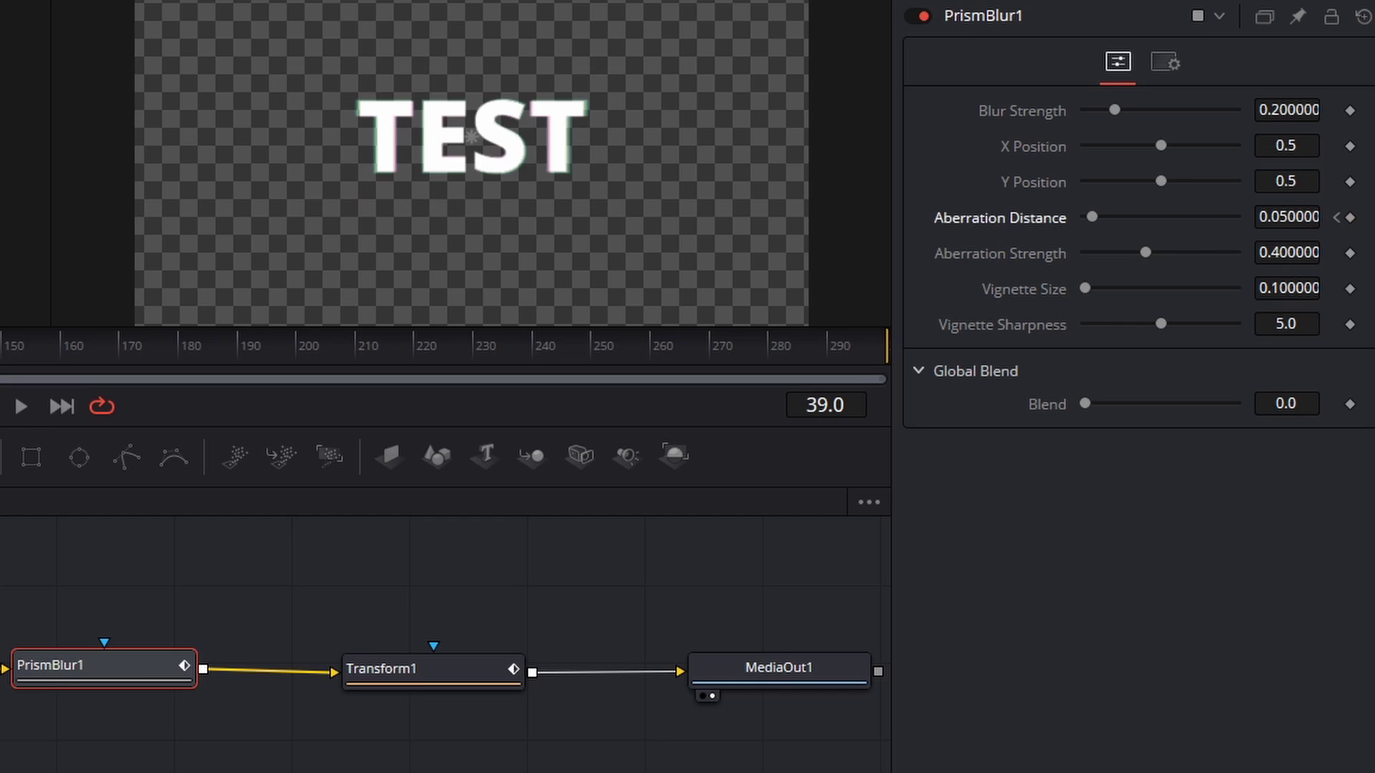
left_click(1336, 217)
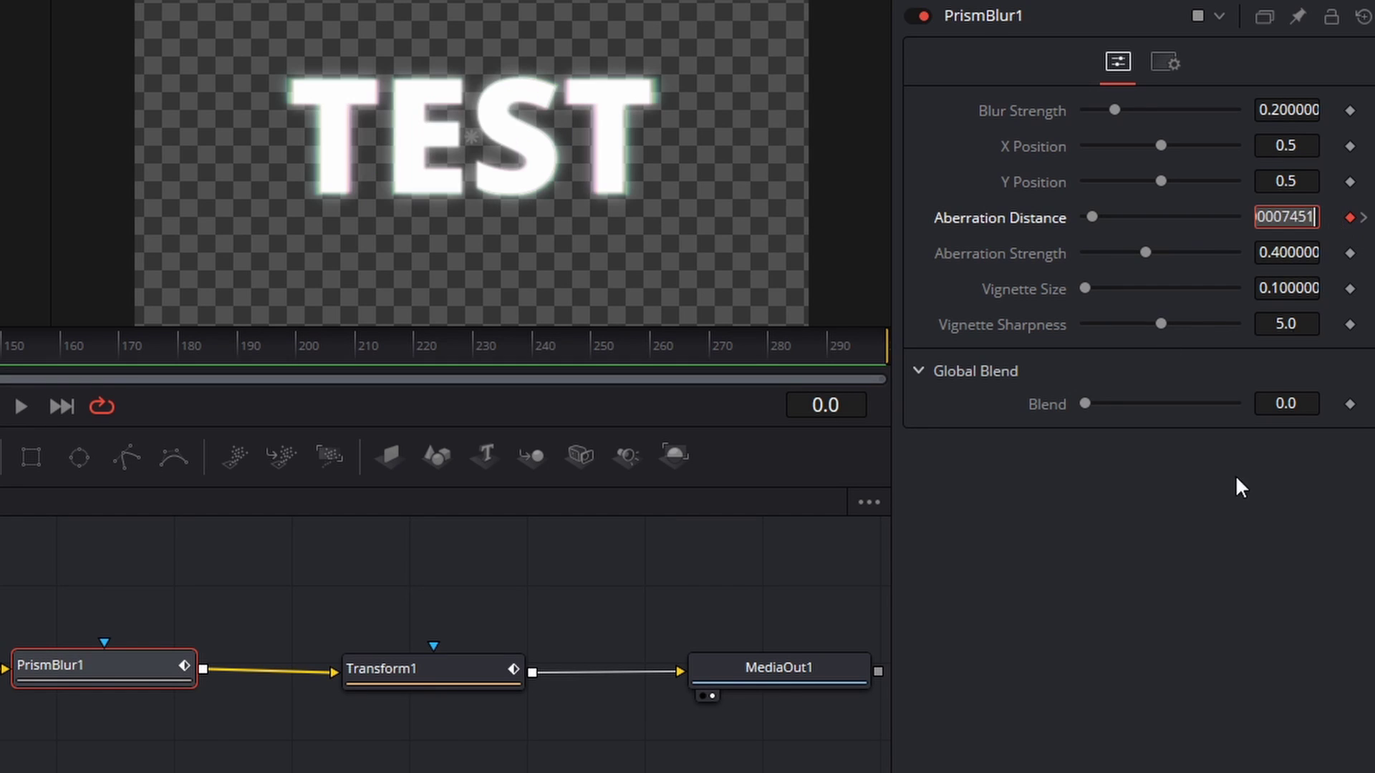
left_click_drag(1094, 217, 1186, 237)
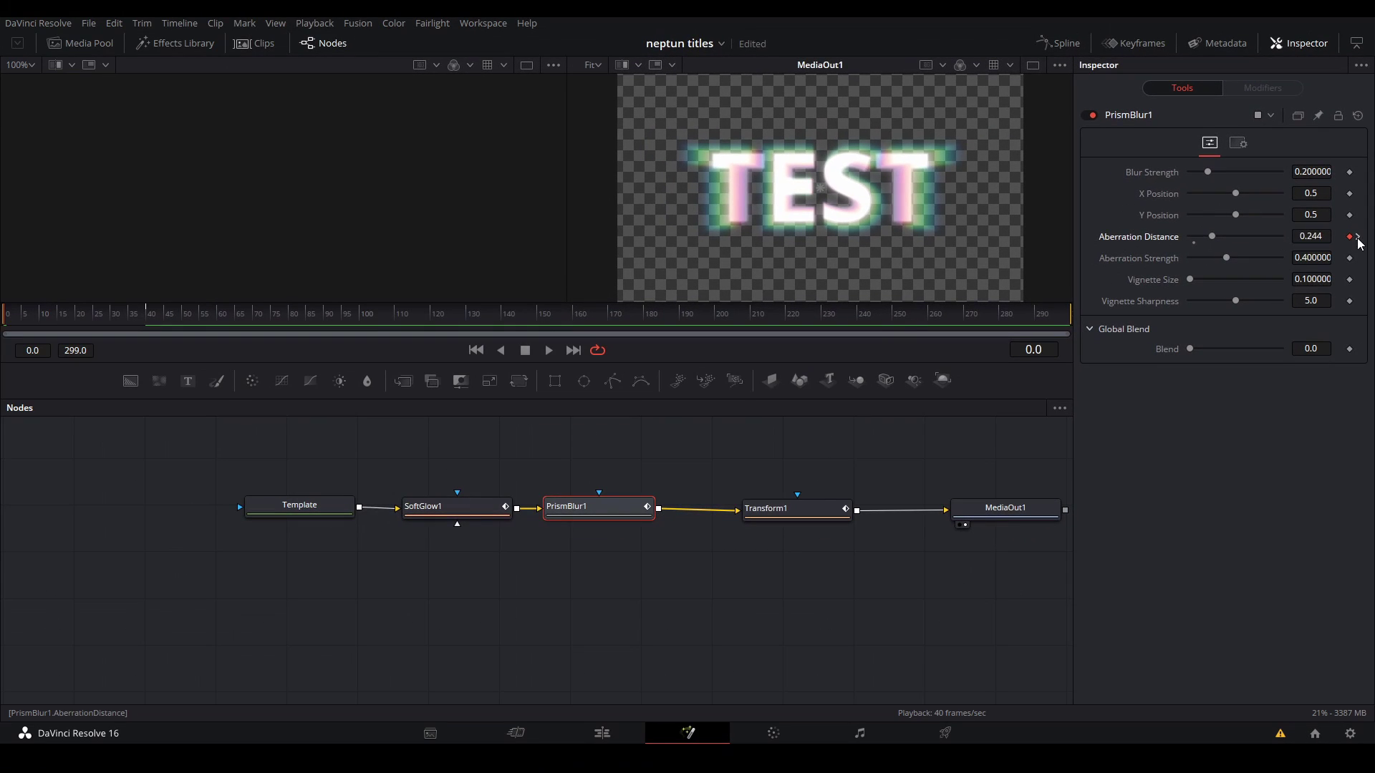
left_click(1359, 237)
left_click_drag(145, 318, 4, 317)
key("space")
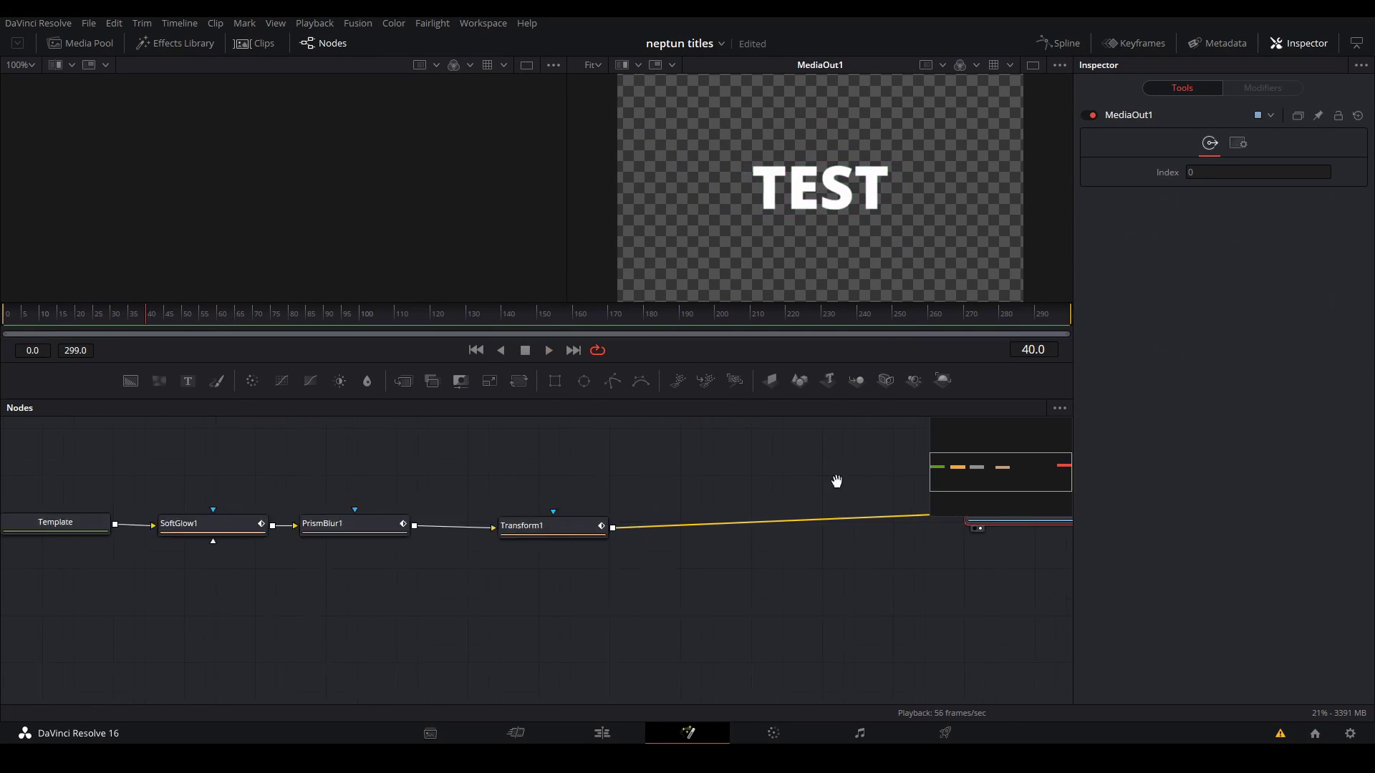
- Insert a Merge node between Transform1 and MediaOut1
left_click(584, 530)
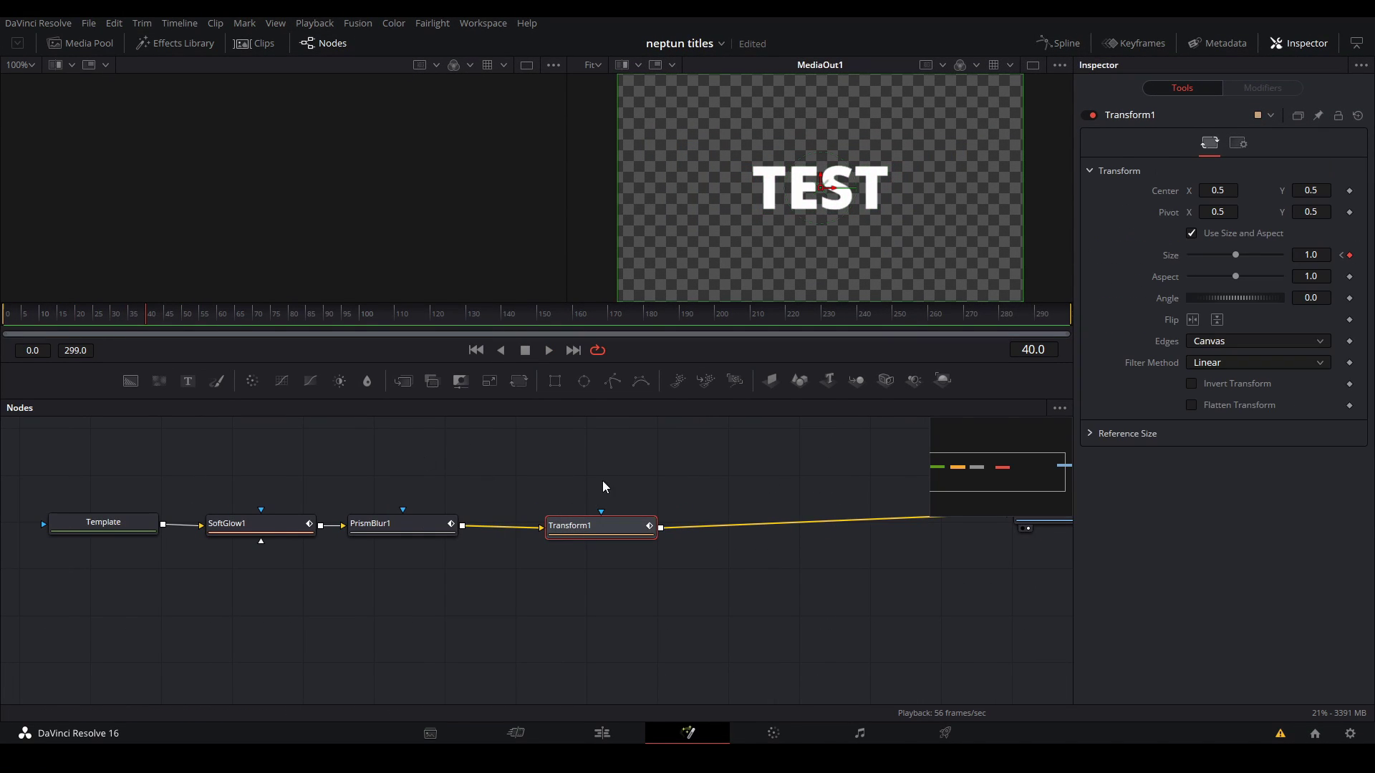
left_click(404, 380)
left_click_drag(738, 531, 812, 531)
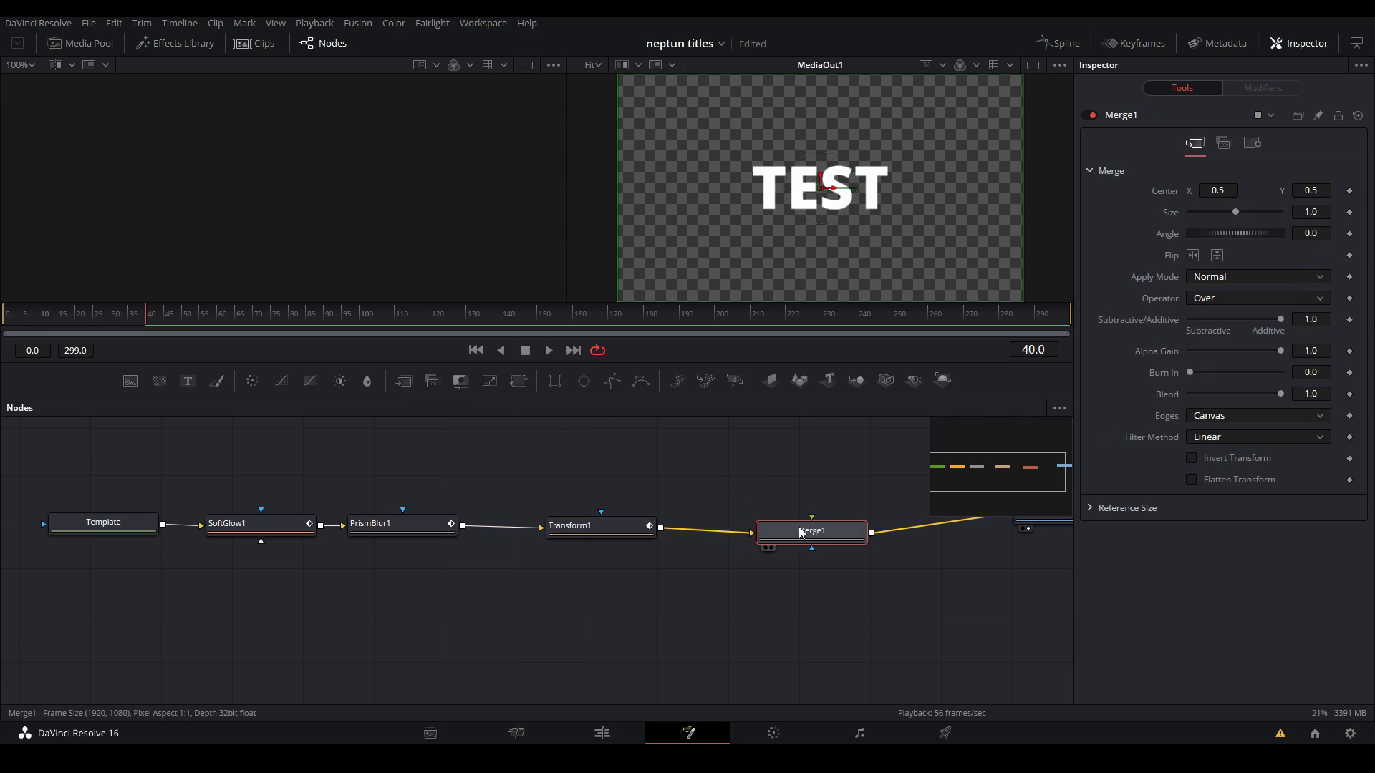
left_click(768, 469)
left_click_drag(487, 488, 308, 587)
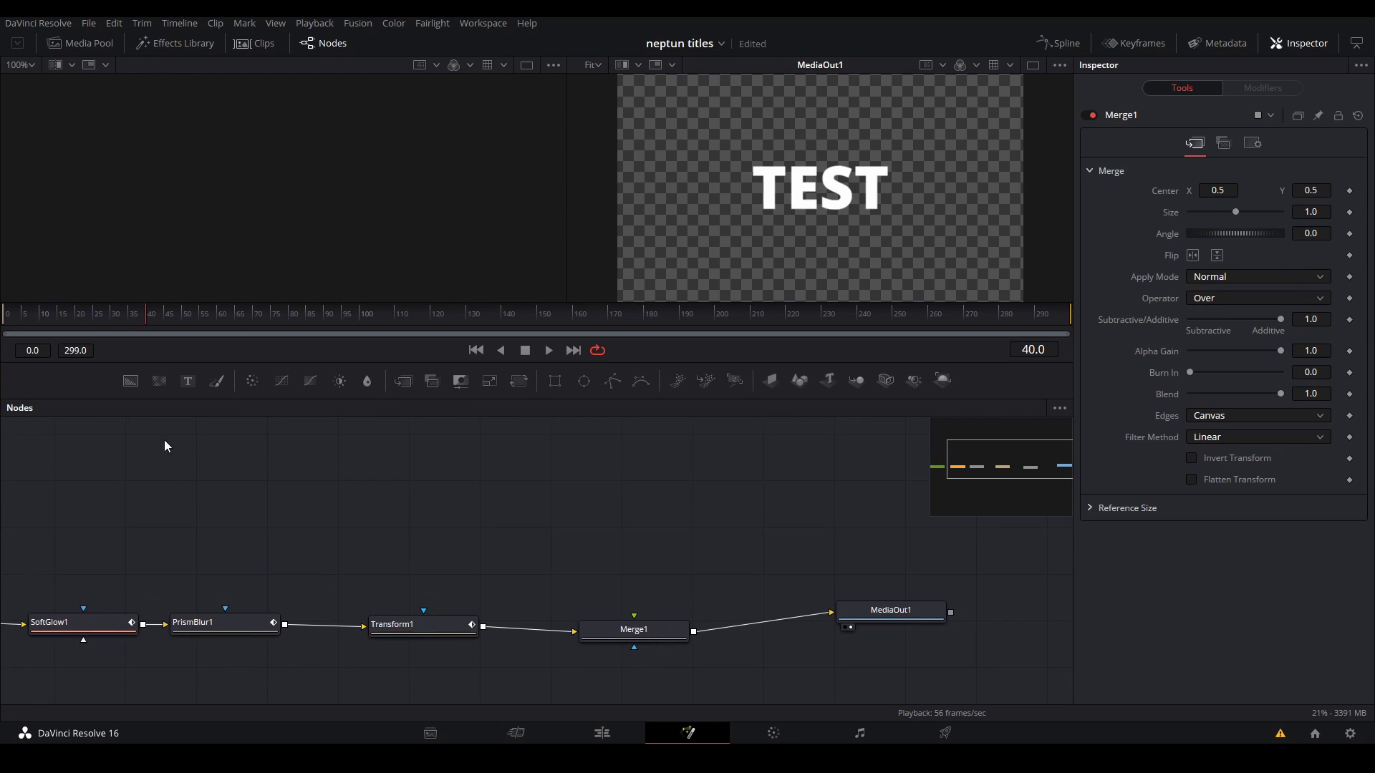
- Add a Background node with Alpha 0.0, connect it to Merge1 and swap Merge1's foreground and background inputs
left_click(130, 380)
left_click_drag(586, 565, 644, 631)
left_click_drag(1328, 320, 1328, 270)
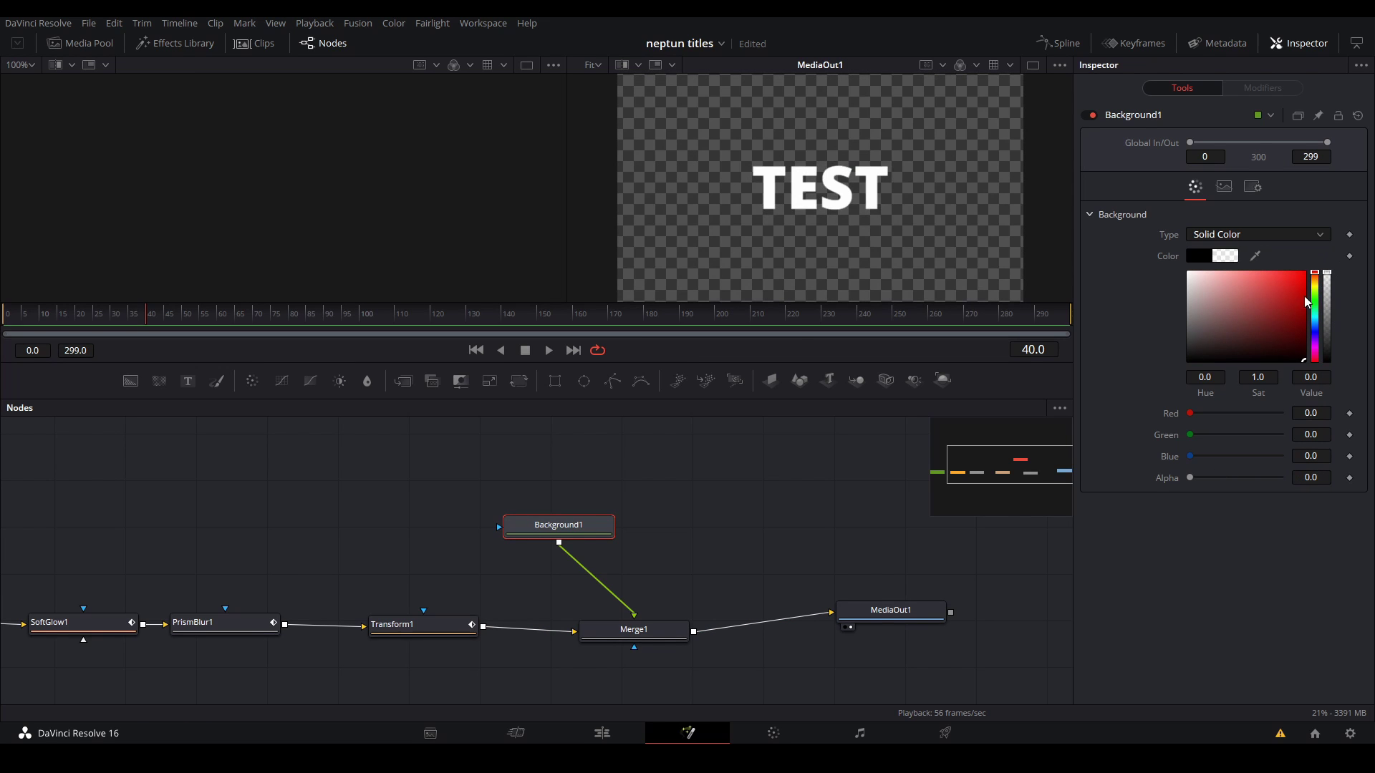
left_click_drag(598, 528, 654, 528)
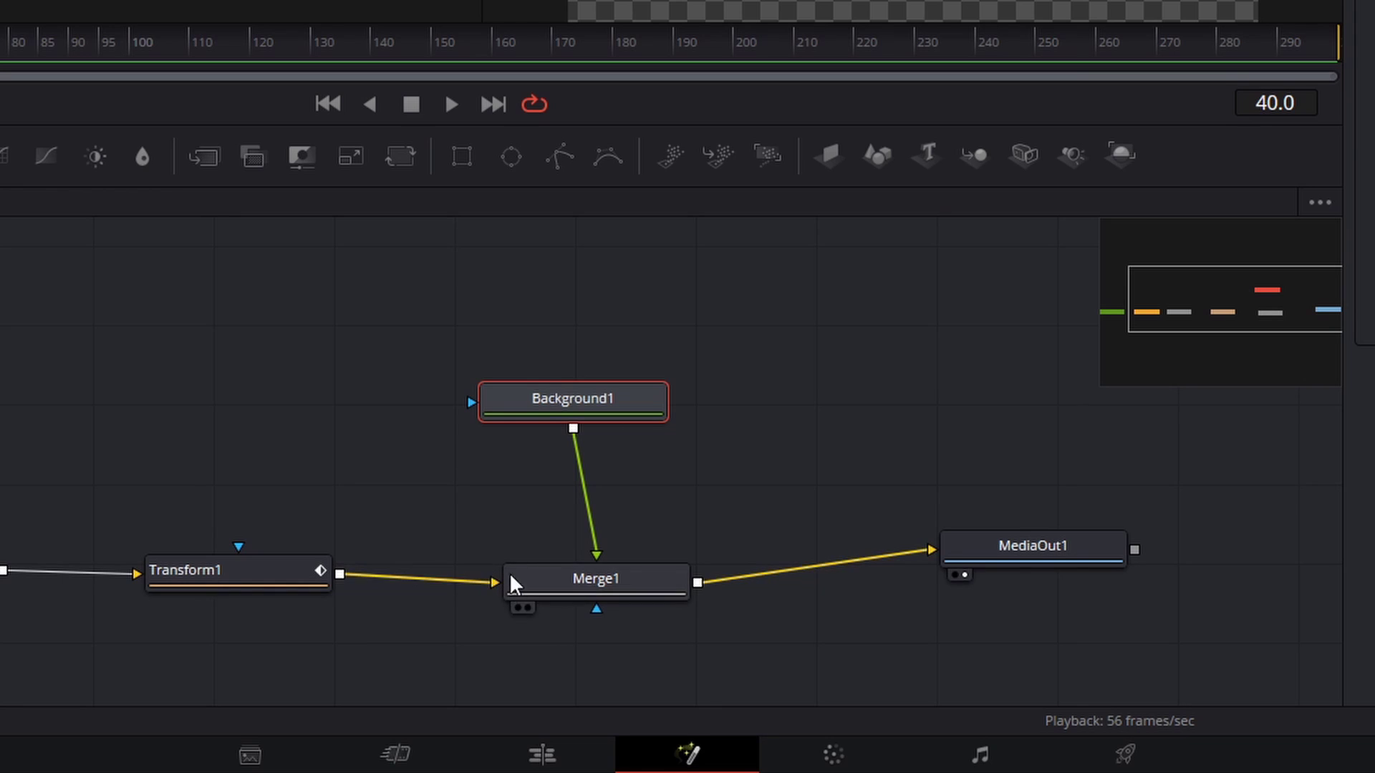
left_click(580, 582)
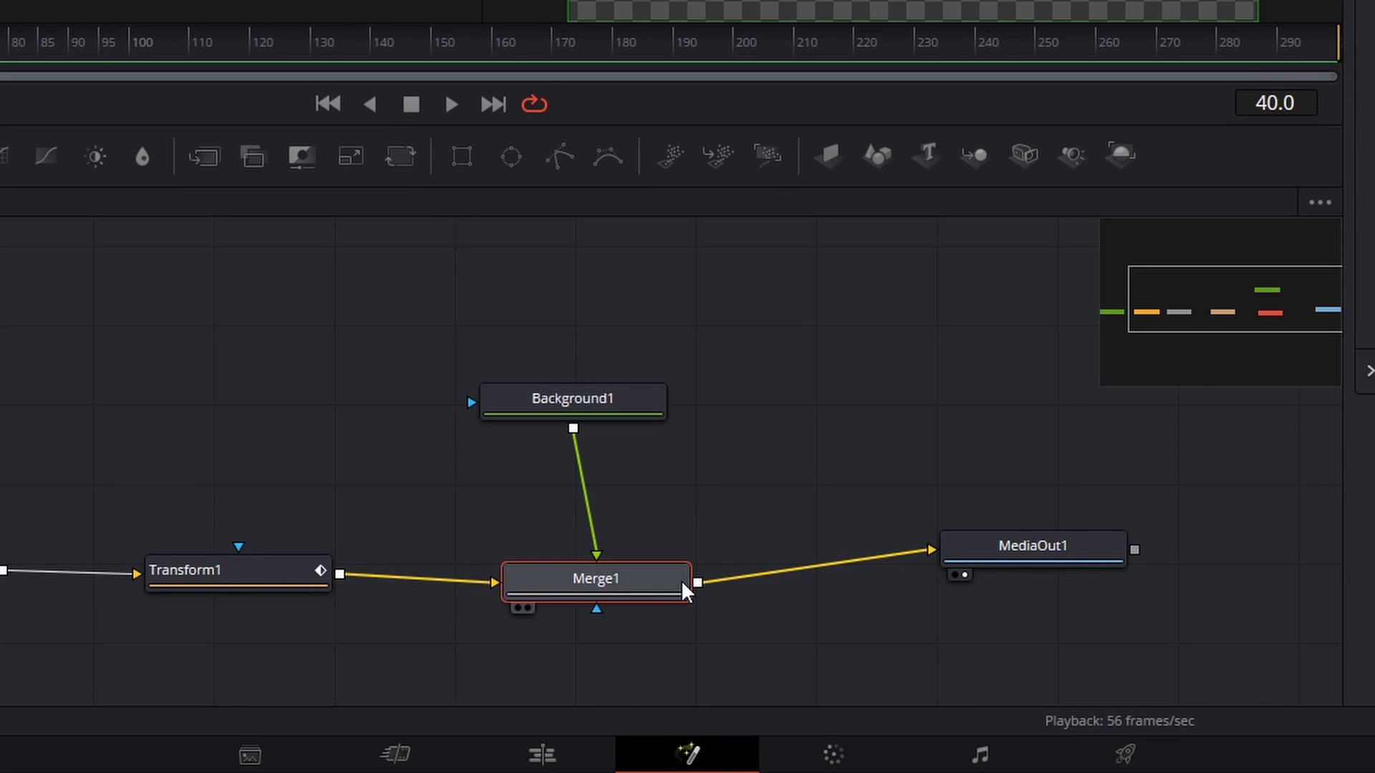
key("ctrl+t")
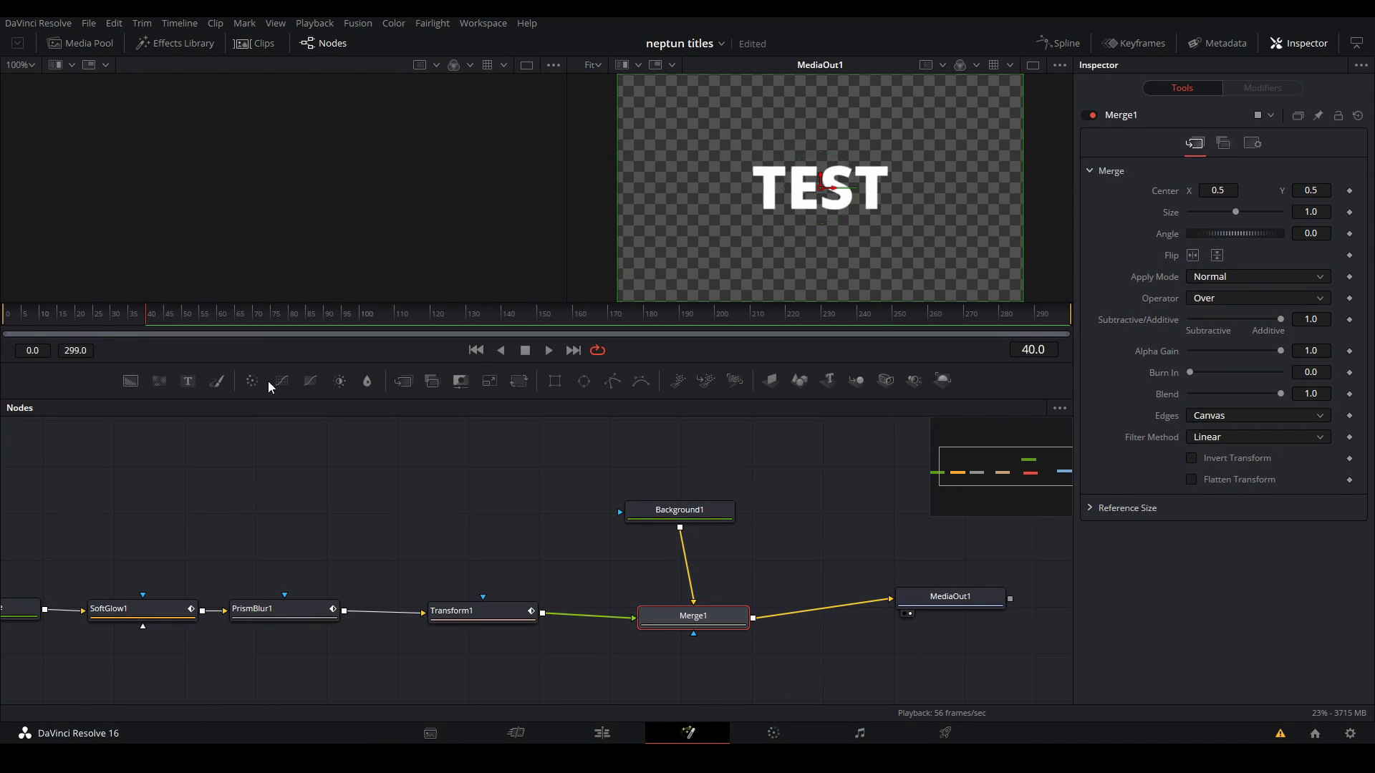
- Keyframe Merge1's Blend at 1.0 on frames 40 and 60
left_click(1350, 395)
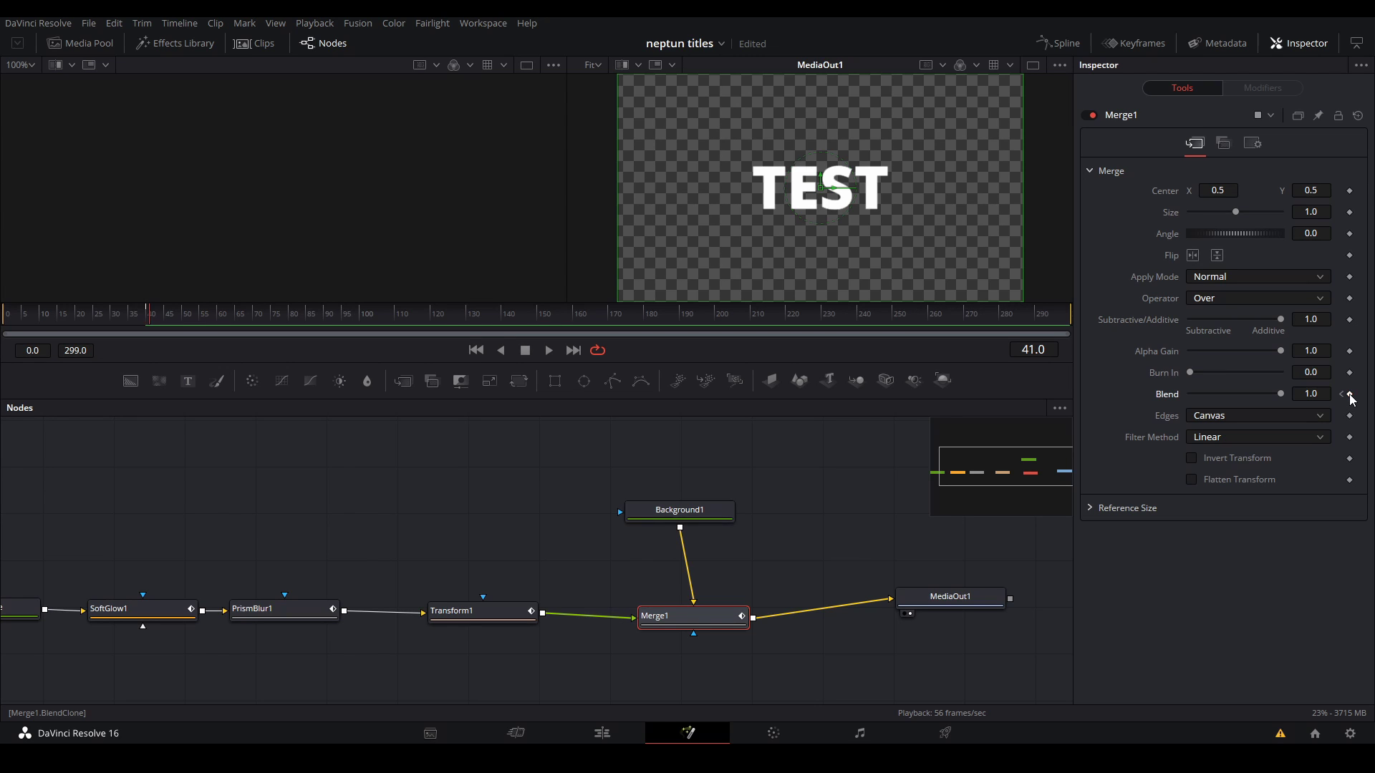
key("Right")
key("Right")
key("Right")
key("Right")
key("Right")
key("Right")
key("Right")
key("Right")
left_click(225, 312)
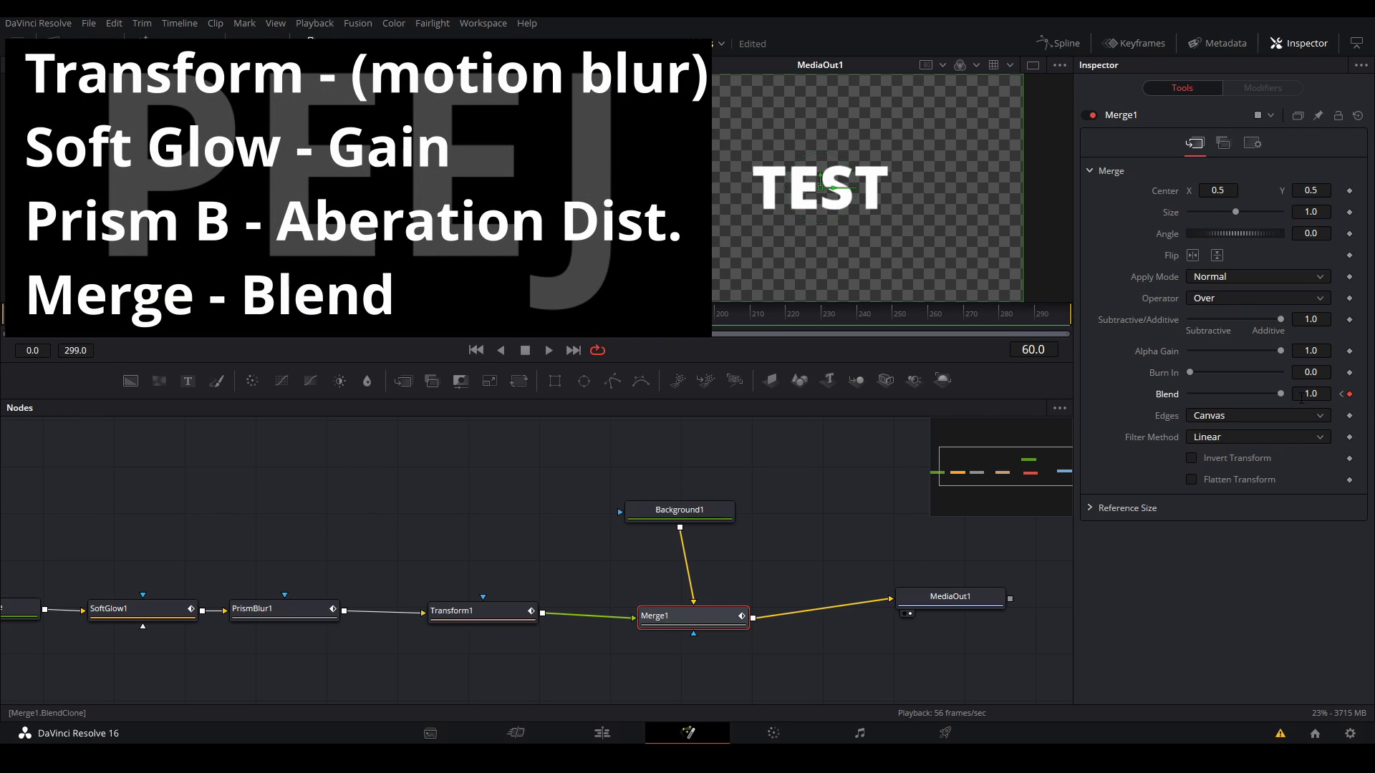
- Lower Merge1's Blend at frame 60 to fade the title out, and play the finished title back on the Edit page timeline
left_click_drag(1283, 400, 1029, 482)
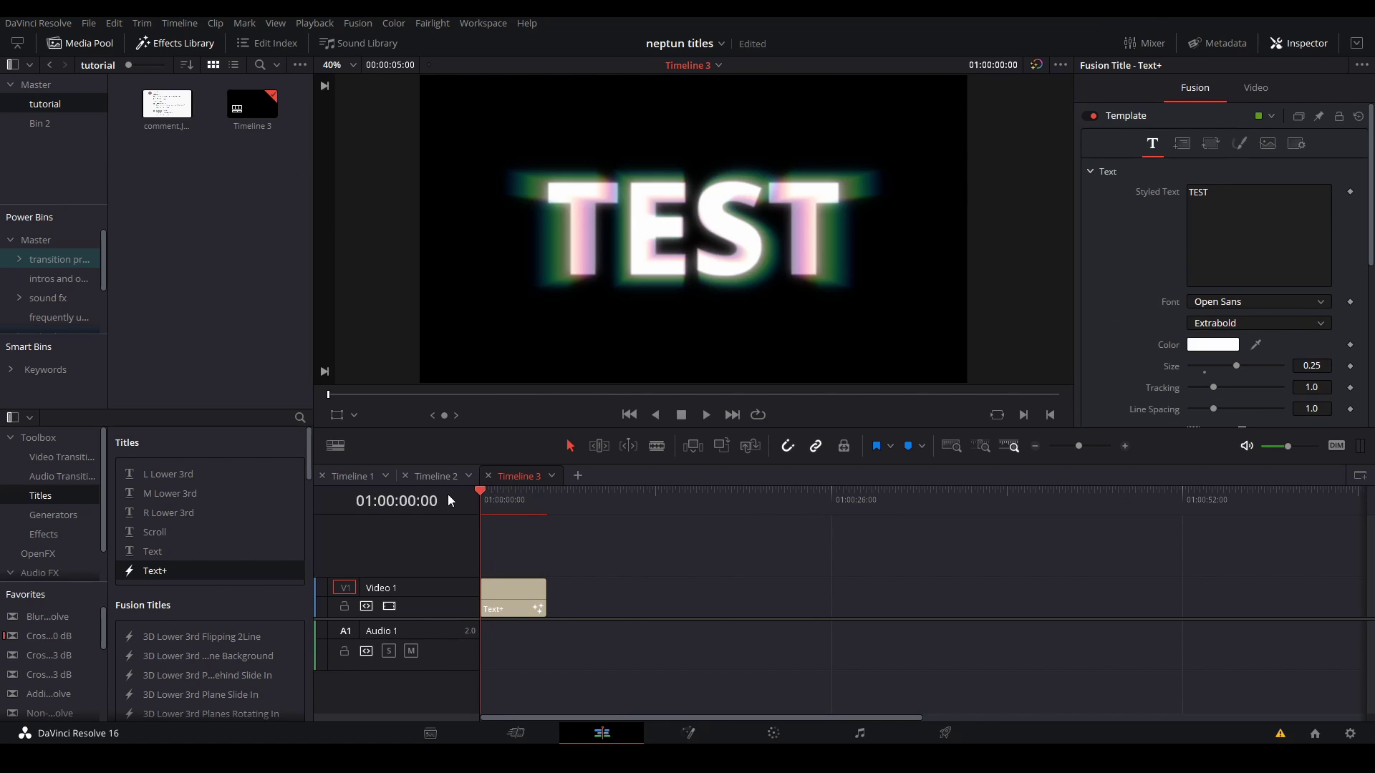
key("space")
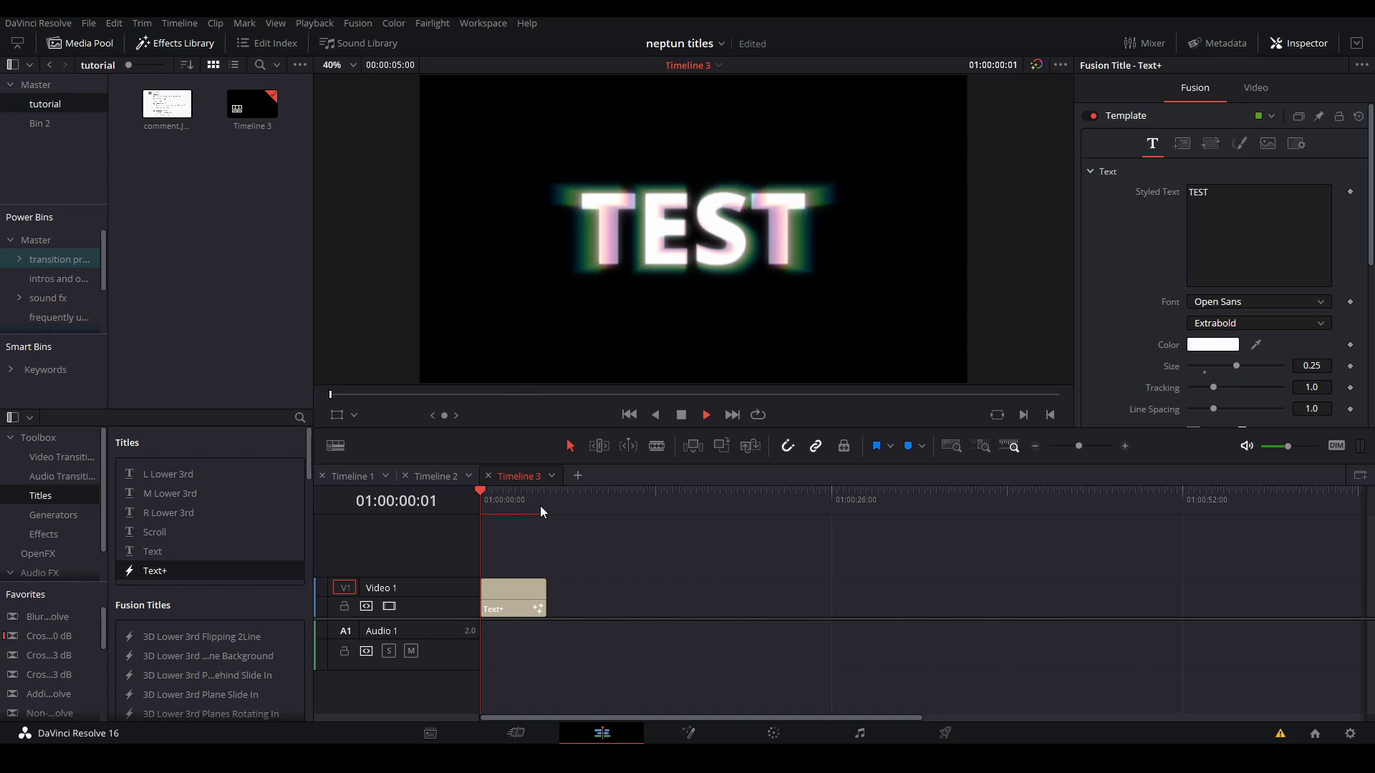
left_click_drag(501, 503, 478, 583)
key("space")
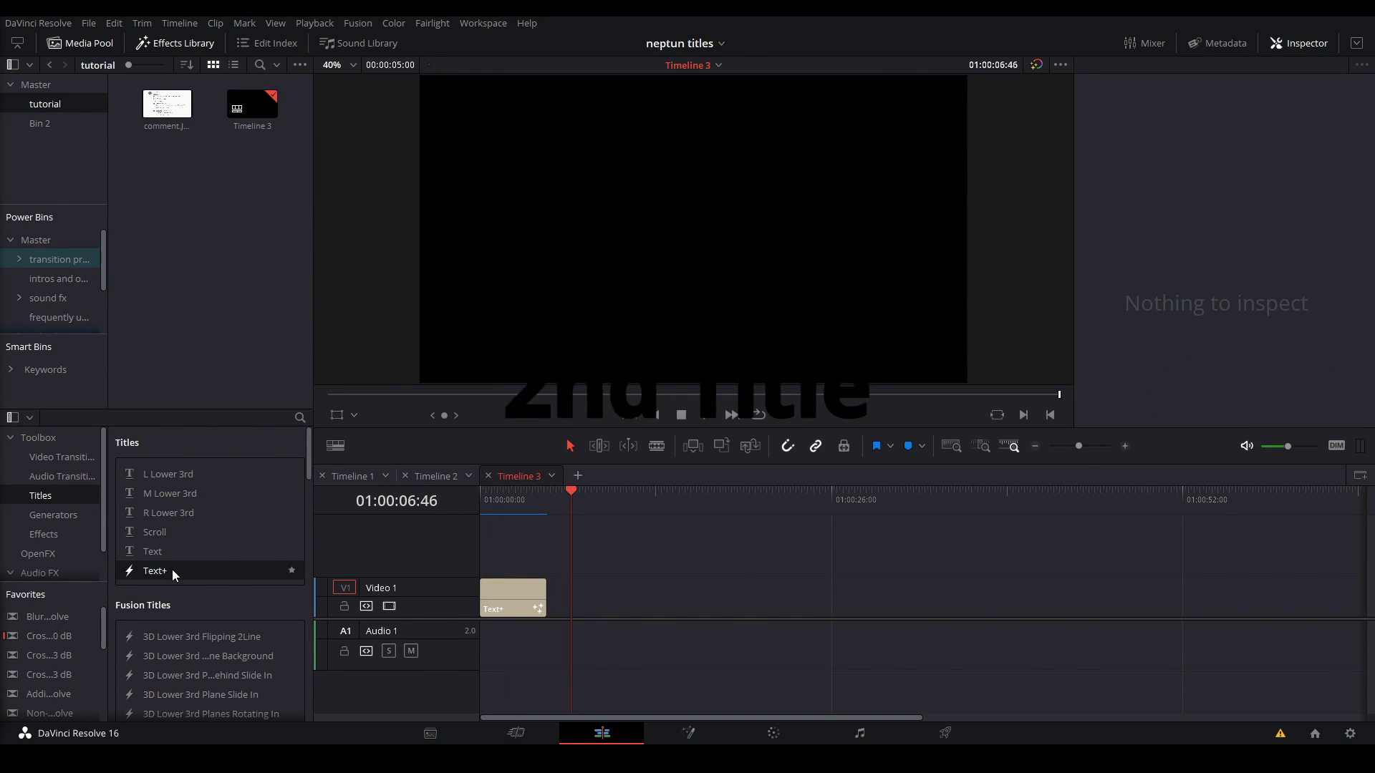
- Add a second Text+ title to Video 1 at the playhead, open it in Fusion and set its font style to Extrabold
left_click_drag(174, 571, 573, 607)
left_click(688, 732)
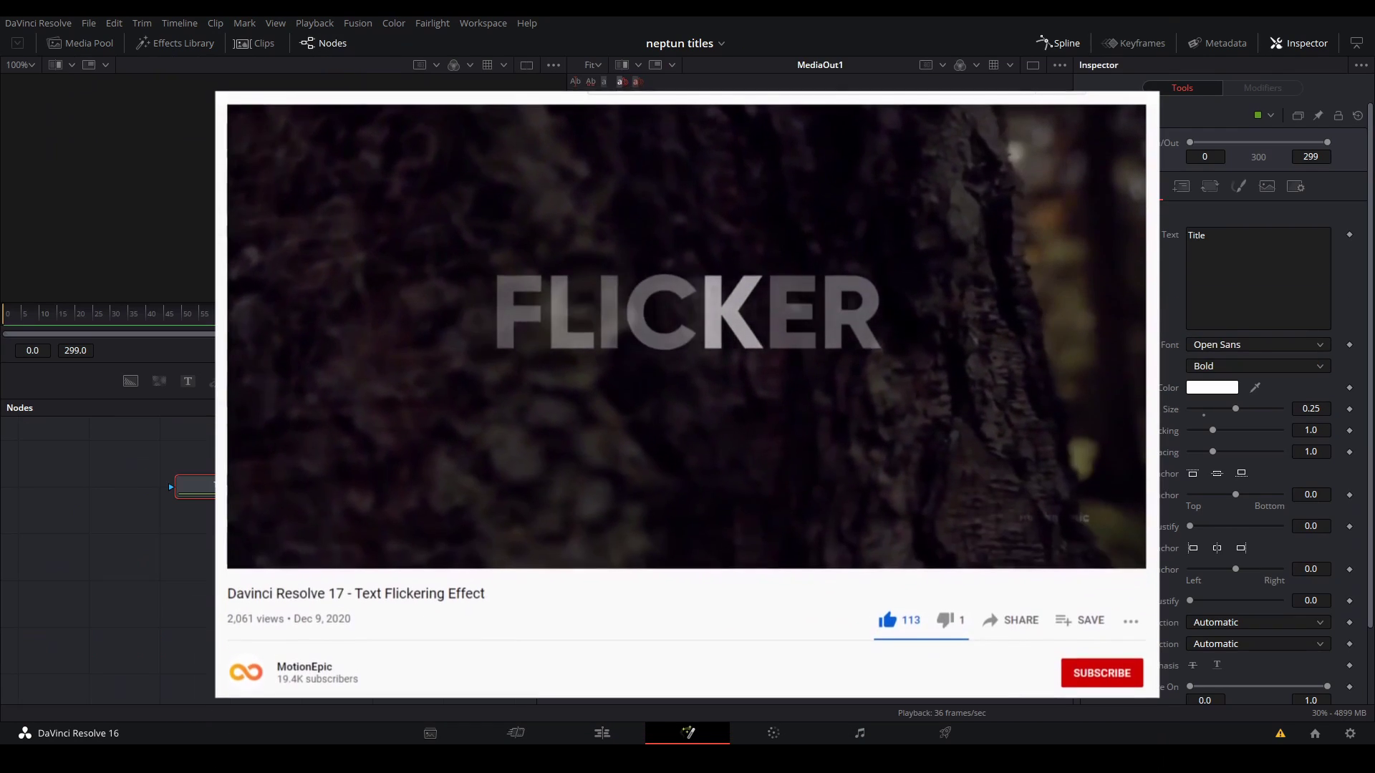
left_click(1253, 346)
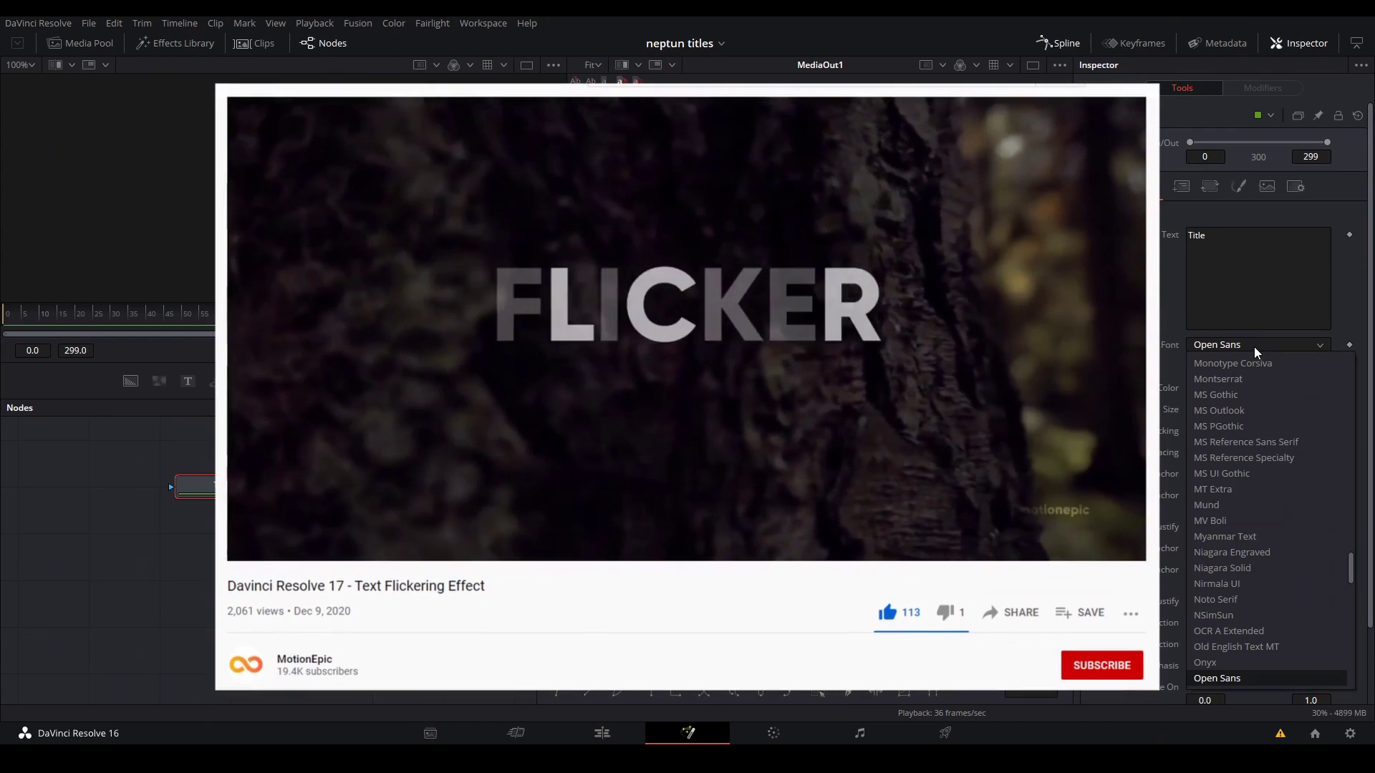
left_click(1212, 365)
left_click(1209, 366)
left_click(1221, 417)
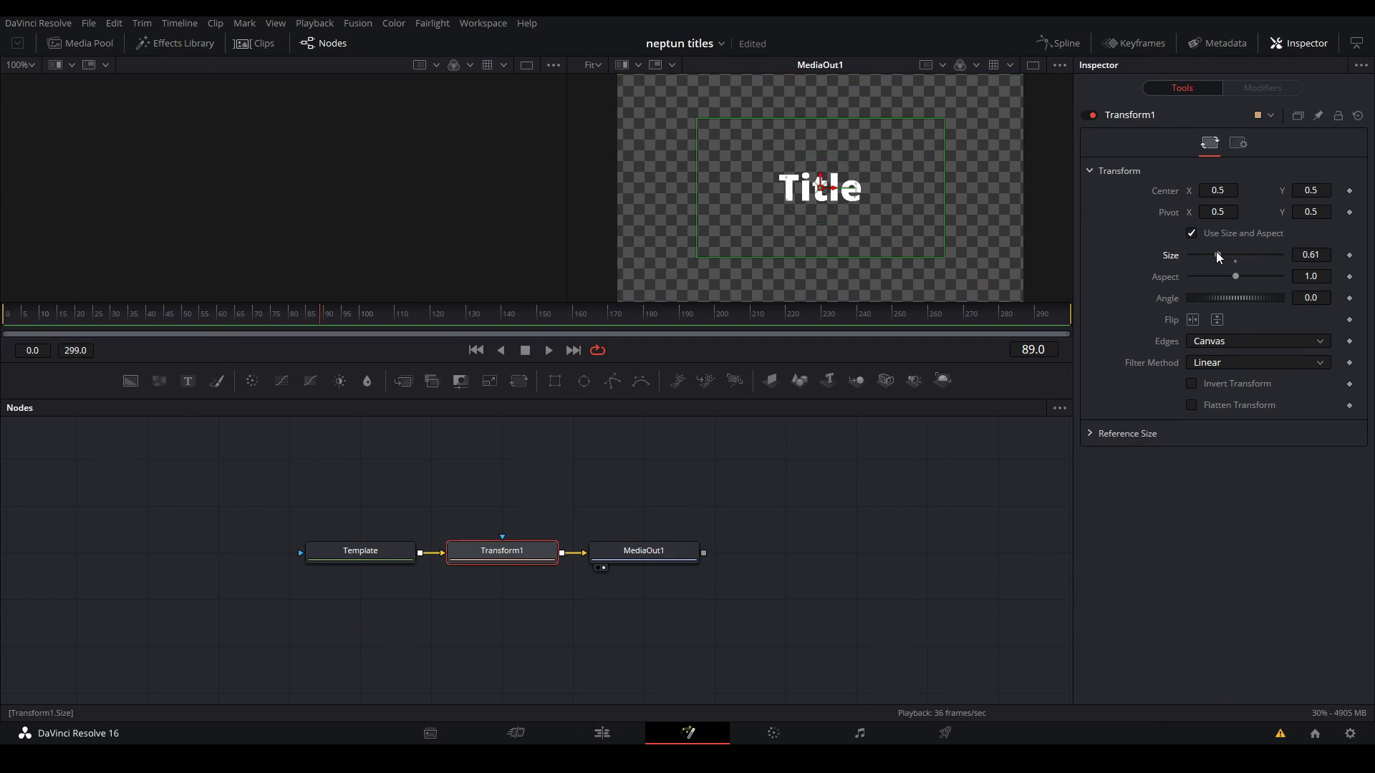
- Space out Transform1 and MediaOut1, go to frame 0 and change the Template node's text to TEST
left_click_drag(644, 551, 742, 552)
left_click_drag(502, 551, 550, 548)
left_click(4, 316)
left_click(351, 548)
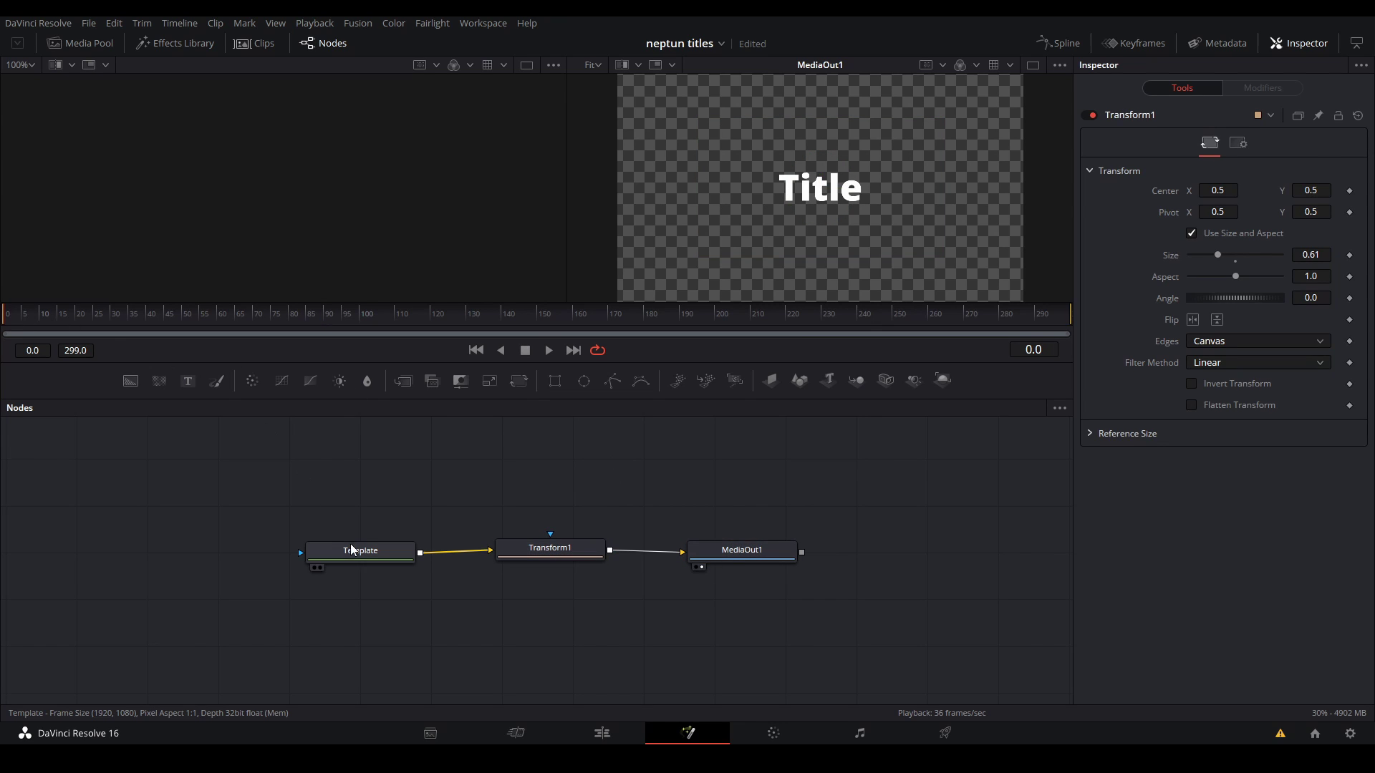
double_click(1223, 243)
type("TEST")
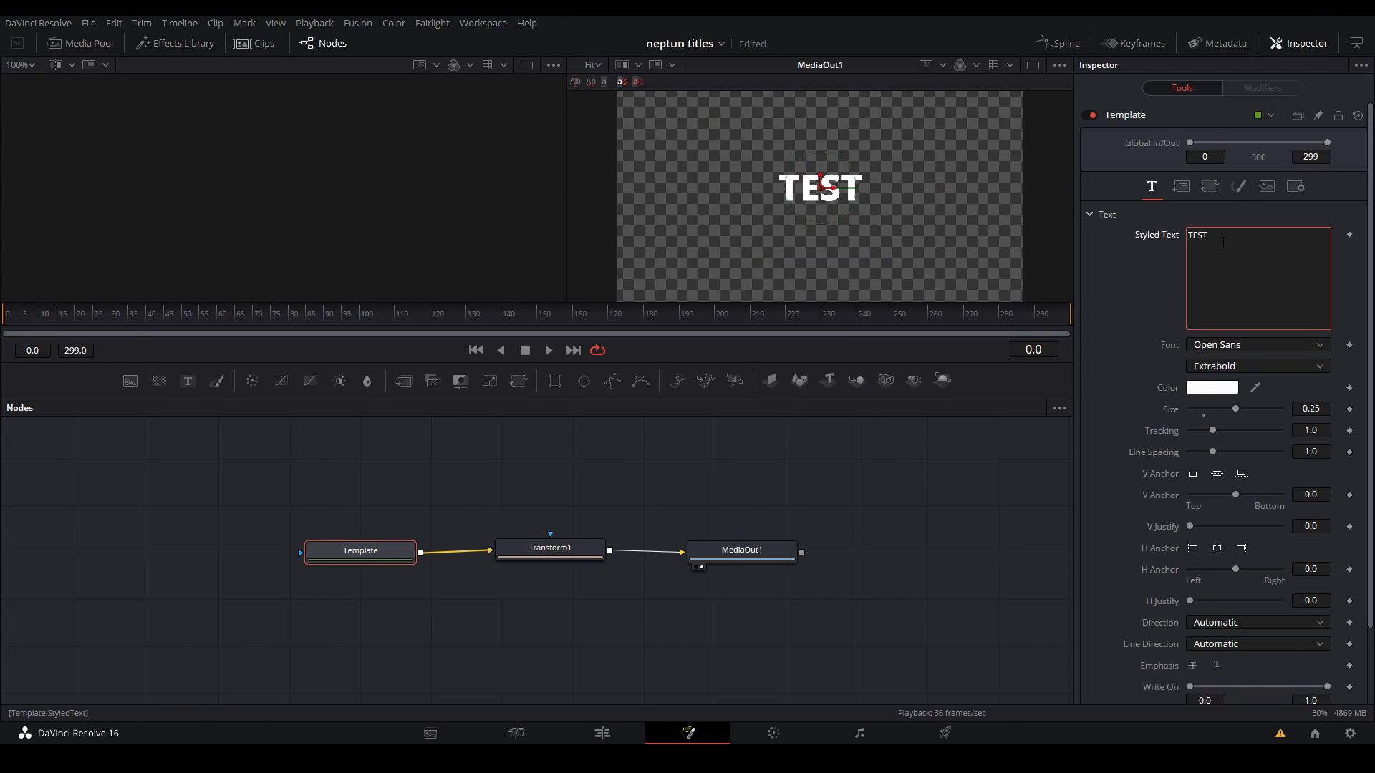
- Add a Follower modifier to the Template's Styled Text and open the modifier's settings
right_click(1151, 232)
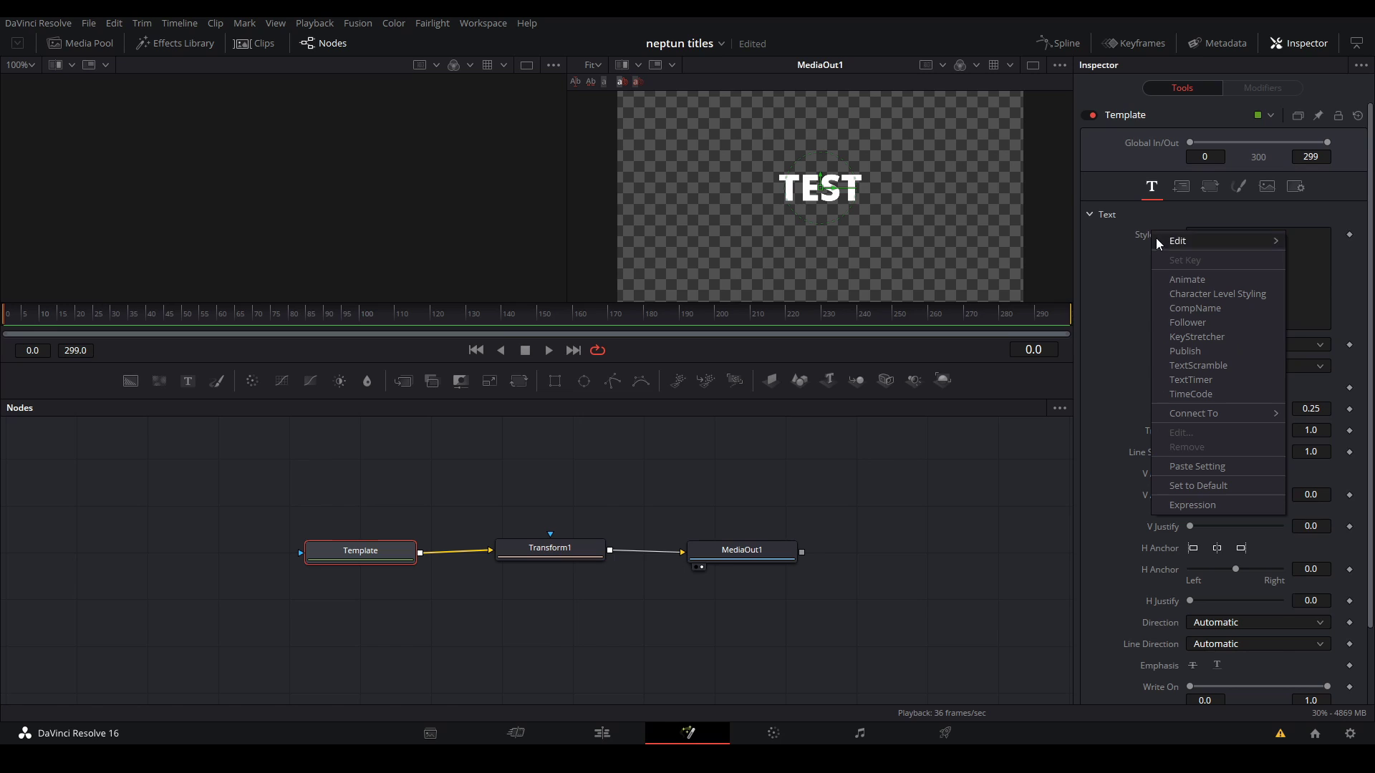
left_click(1176, 319)
left_click(1160, 300)
left_click(1265, 92)
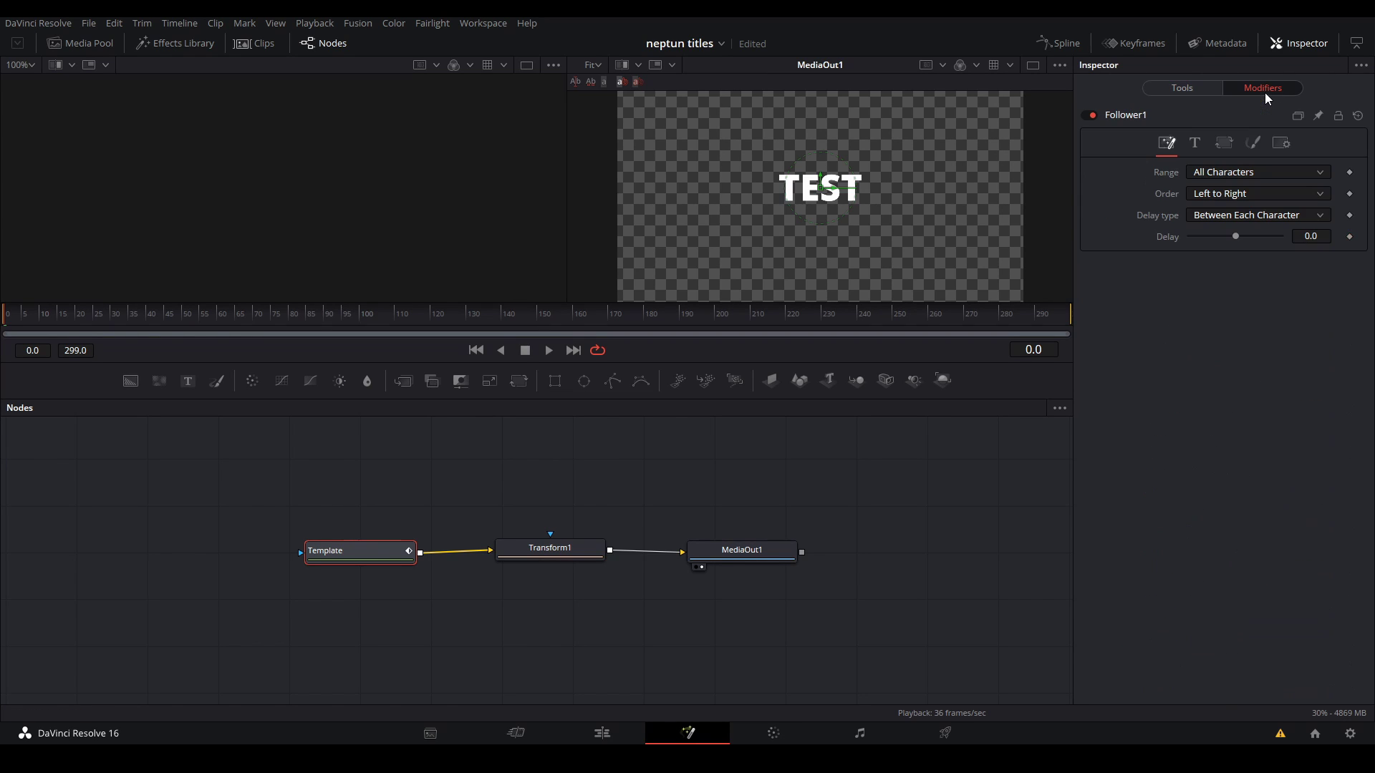
- Set the Follower's Order to Random But One by One with a Delay of 1.2 and open its shading settings
left_click(1218, 187)
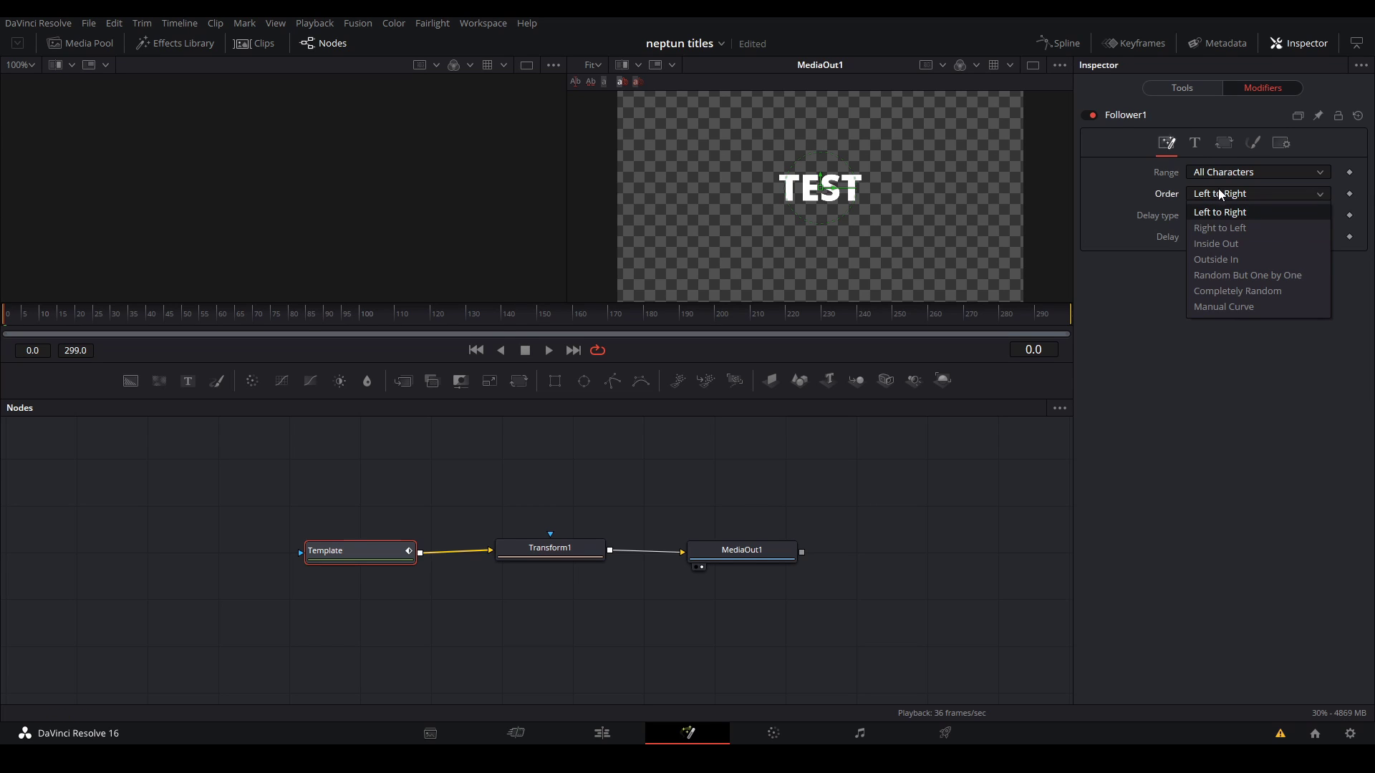
left_click(1222, 277)
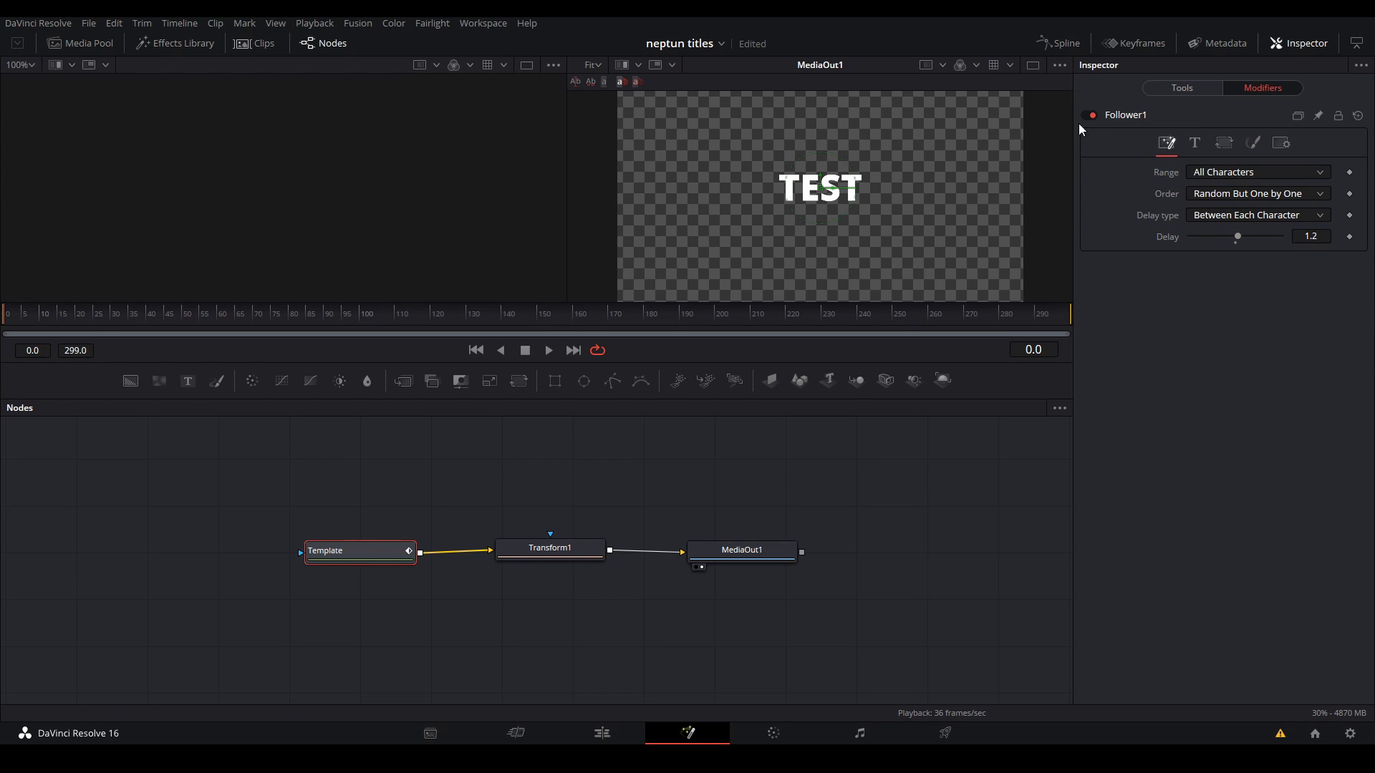
left_click(1253, 142)
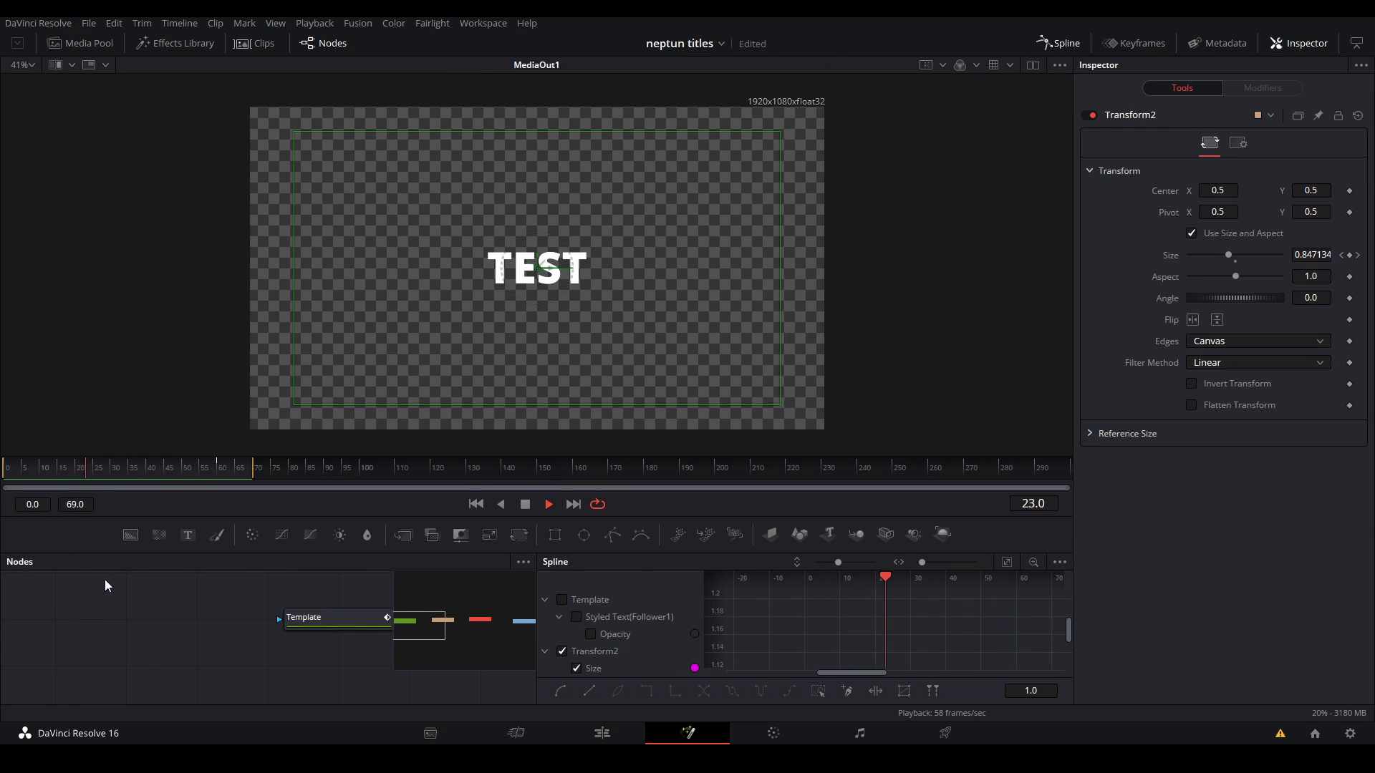
- Close the spline editor and make room in the node graph for a Merge with a Background between Transform2 and MediaOut1
left_click(1067, 42)
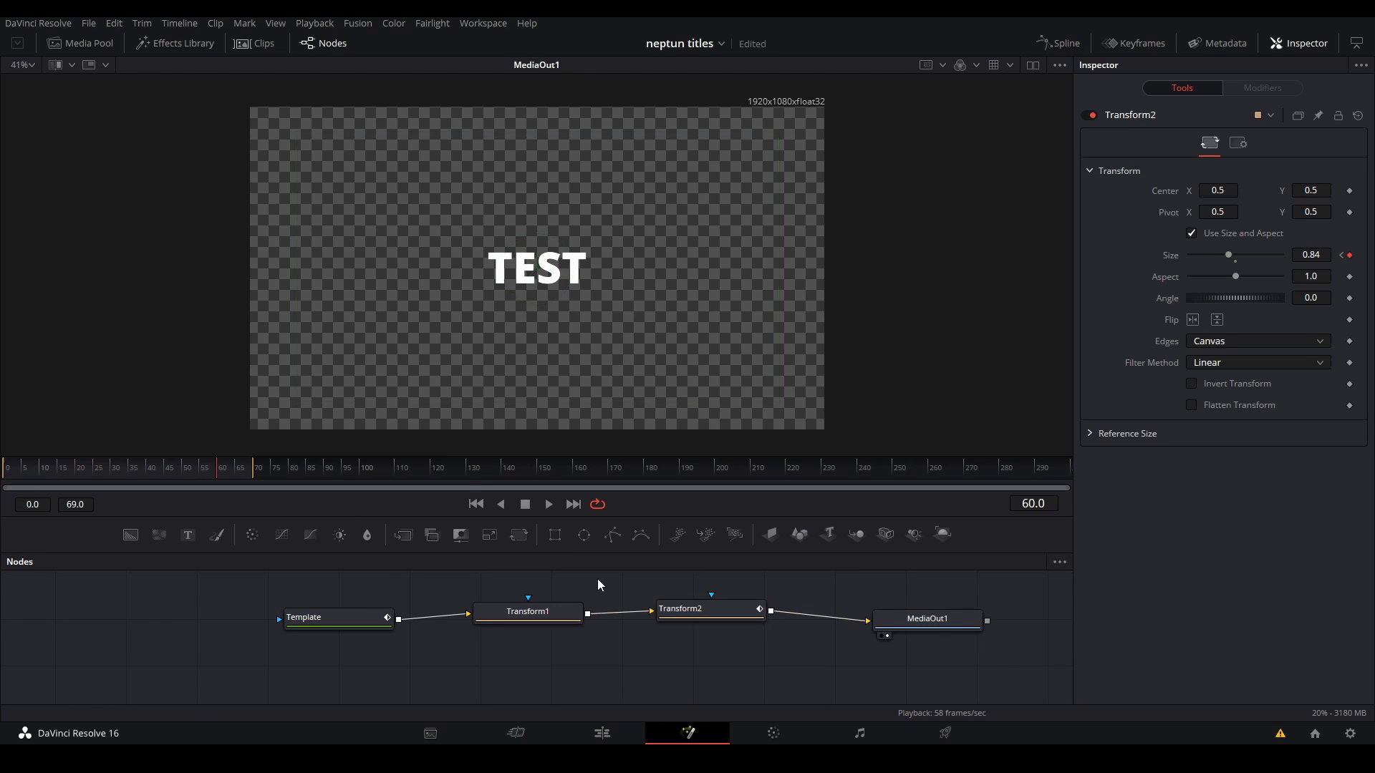
left_click_drag(677, 636, 310, 643)
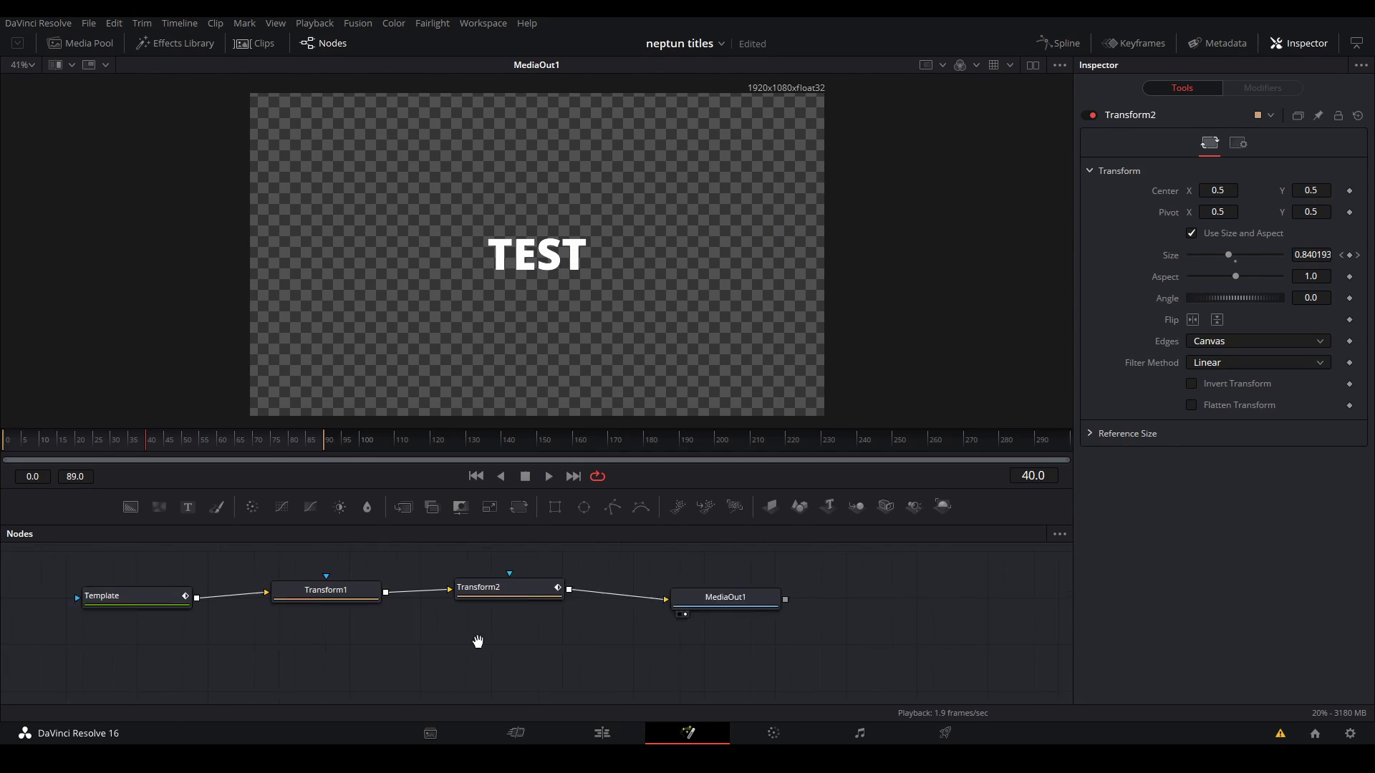
left_click_drag(548, 607, 839, 625)
left_click(341, 596)
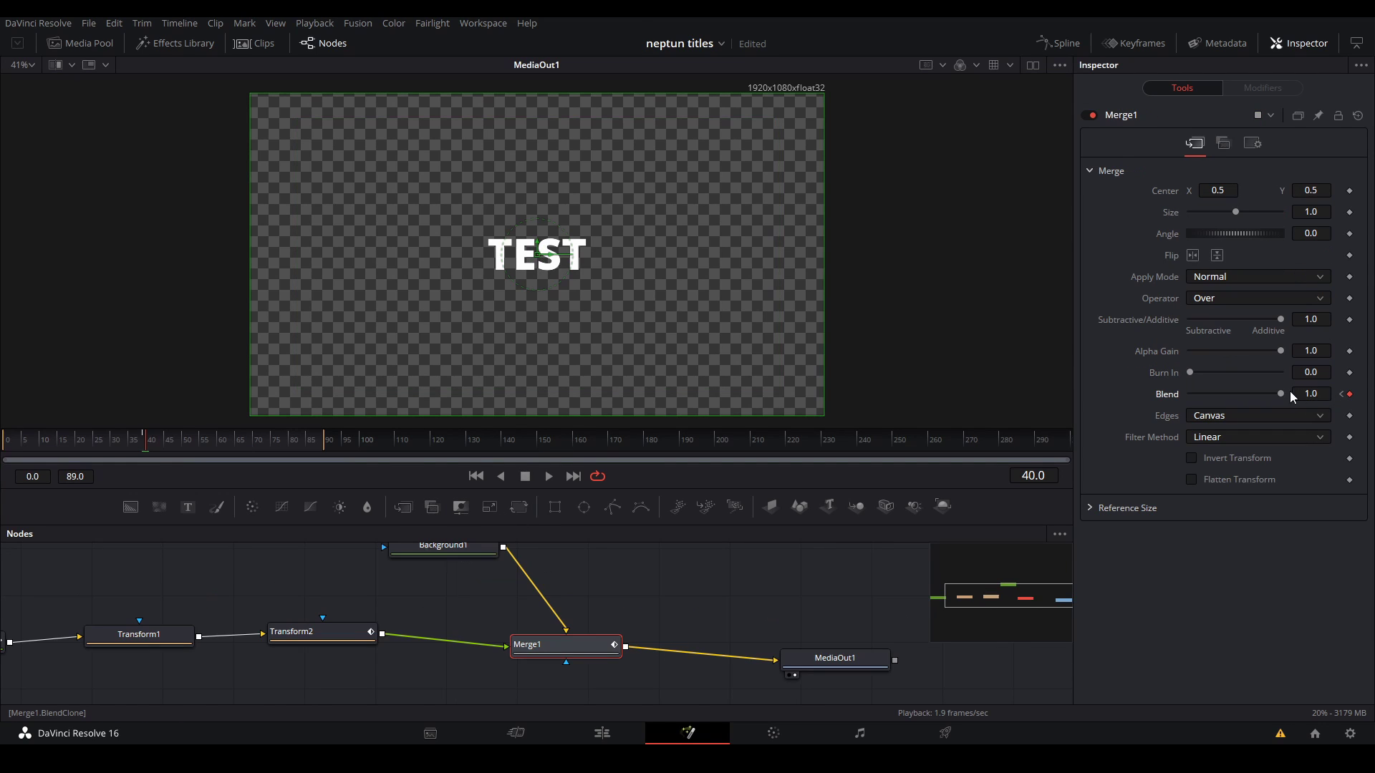
- Keyframe Merge1's Blend between 0.0 and 1.0 from frame 40 to 45 to create a flicker, and play it back
left_click_drag(1282, 394, 1098, 400)
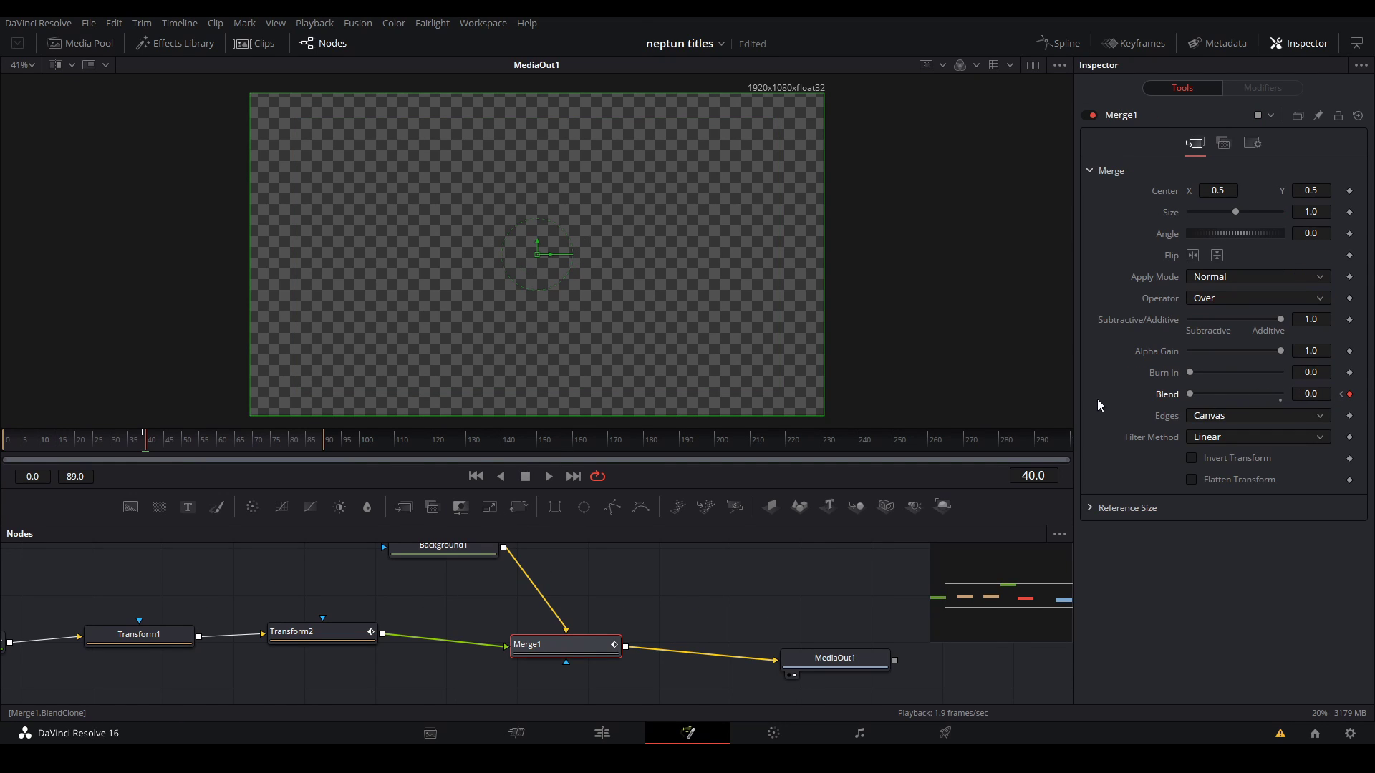
key("Right")
left_click(1350, 395)
left_click_drag(1191, 396, 1281, 395)
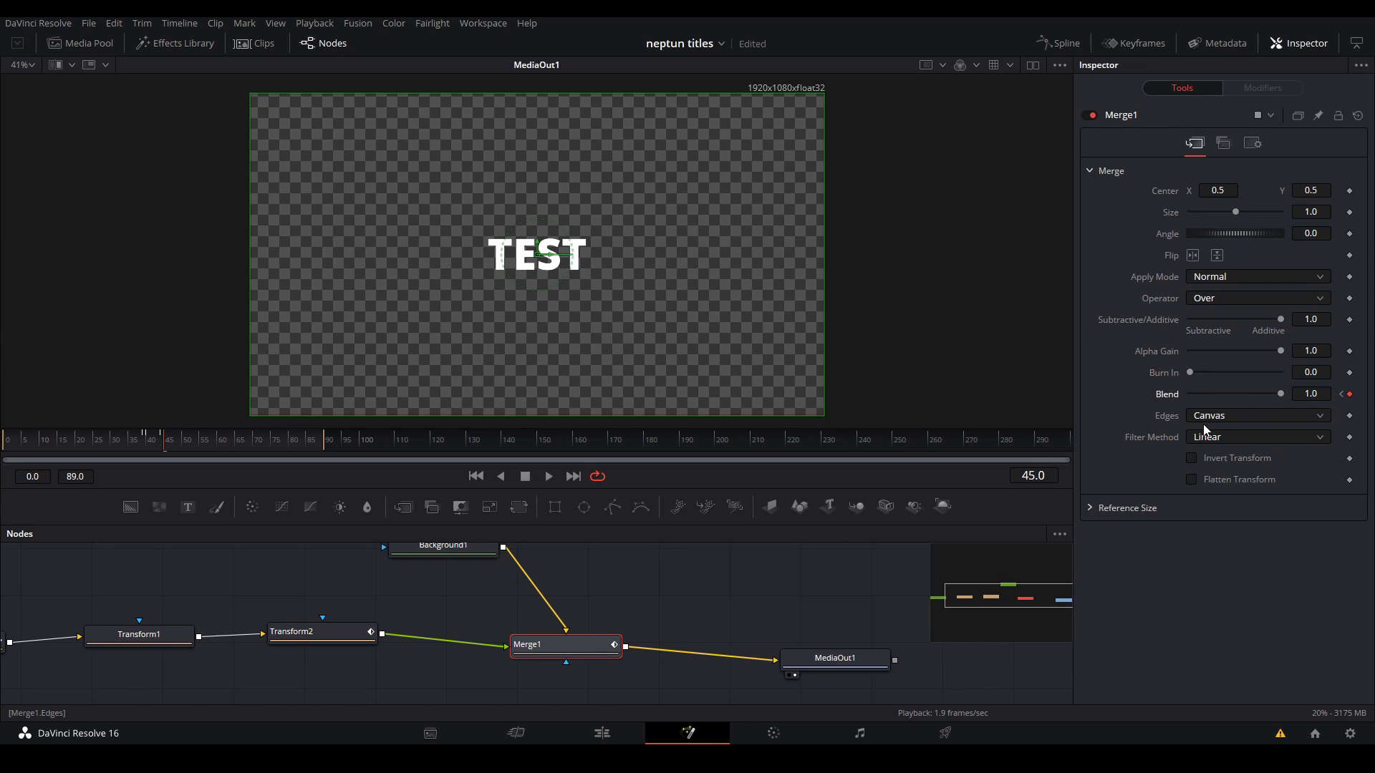
key("space")
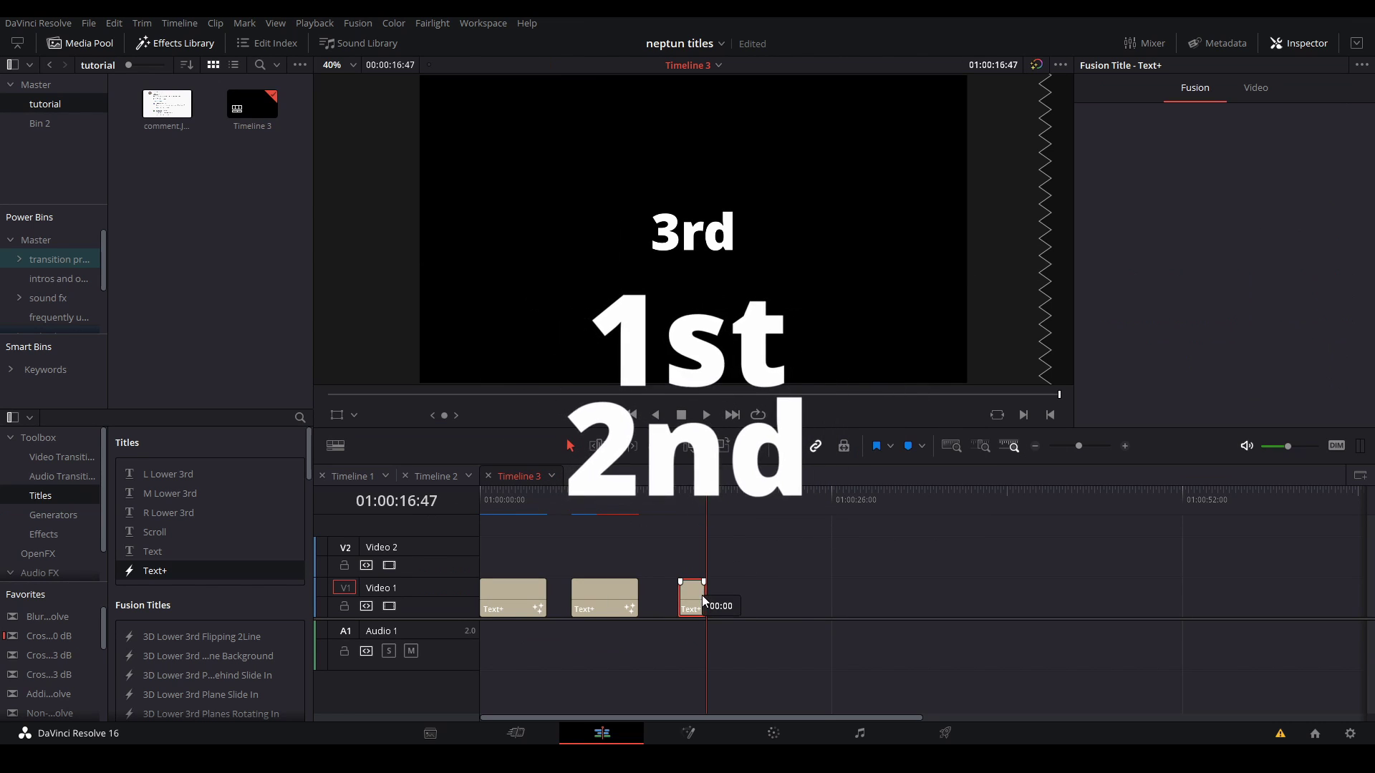
- Place the timeline playhead on the start of the third Text+ clip and open that title in Fusion
left_click(705, 537)
left_click(680, 500)
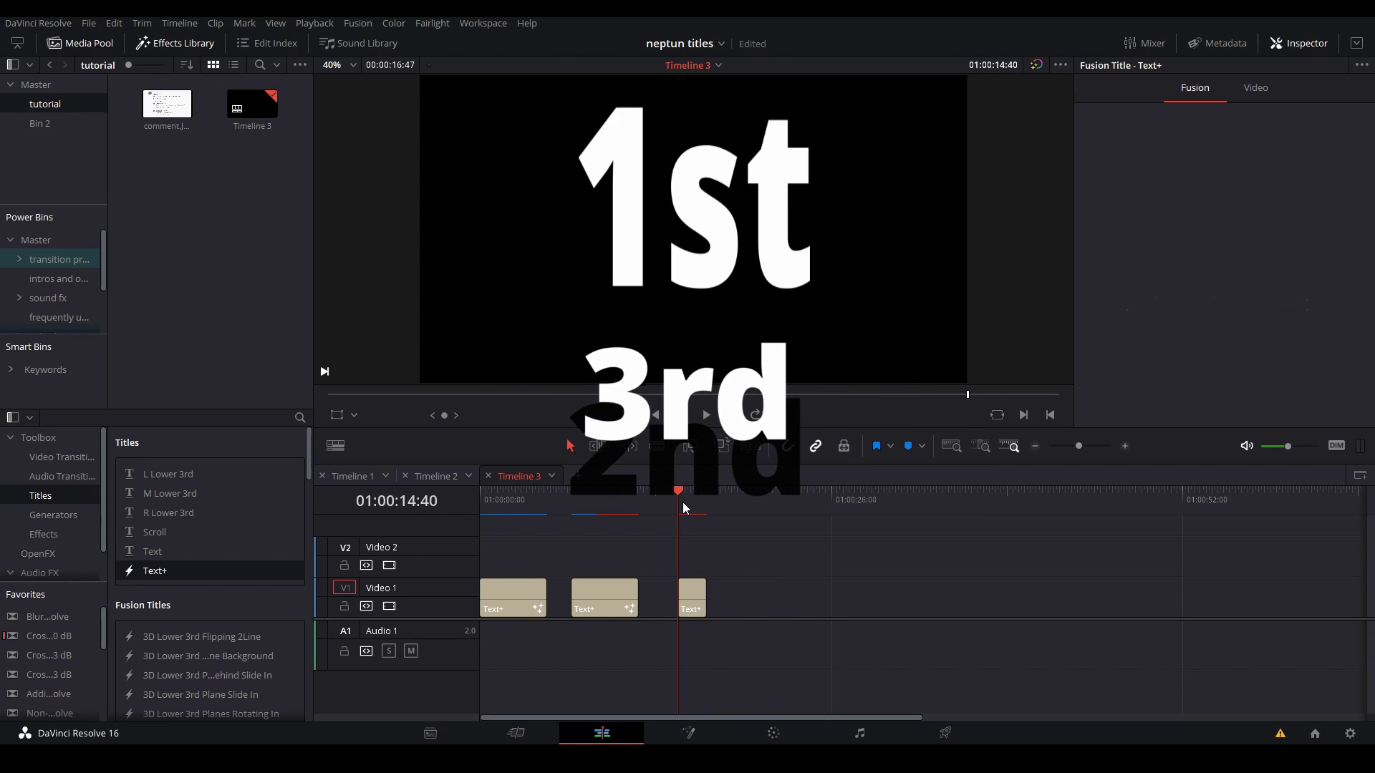
left_click(688, 733)
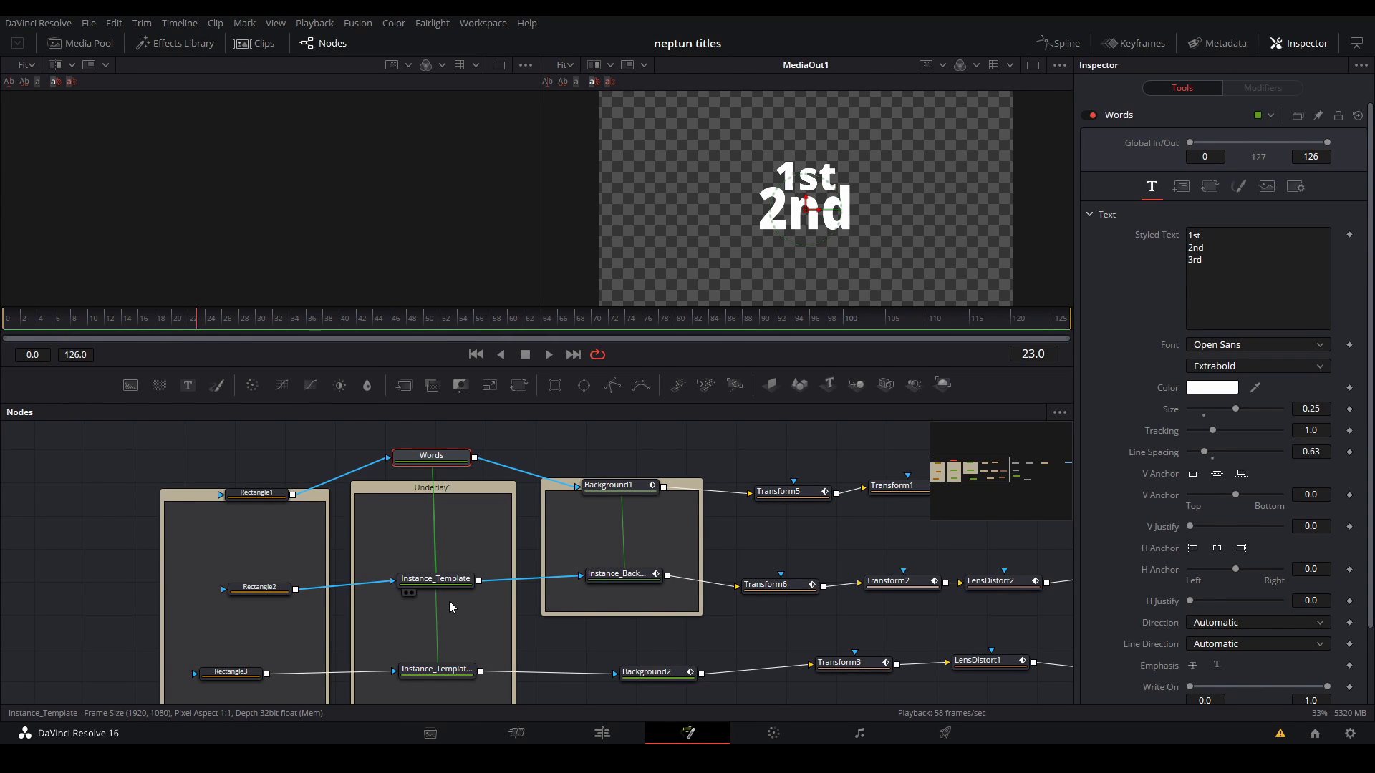
- Paste the Words node as an instance in the node graph and delete that instance
left_click_drag(447, 527, 431, 615)
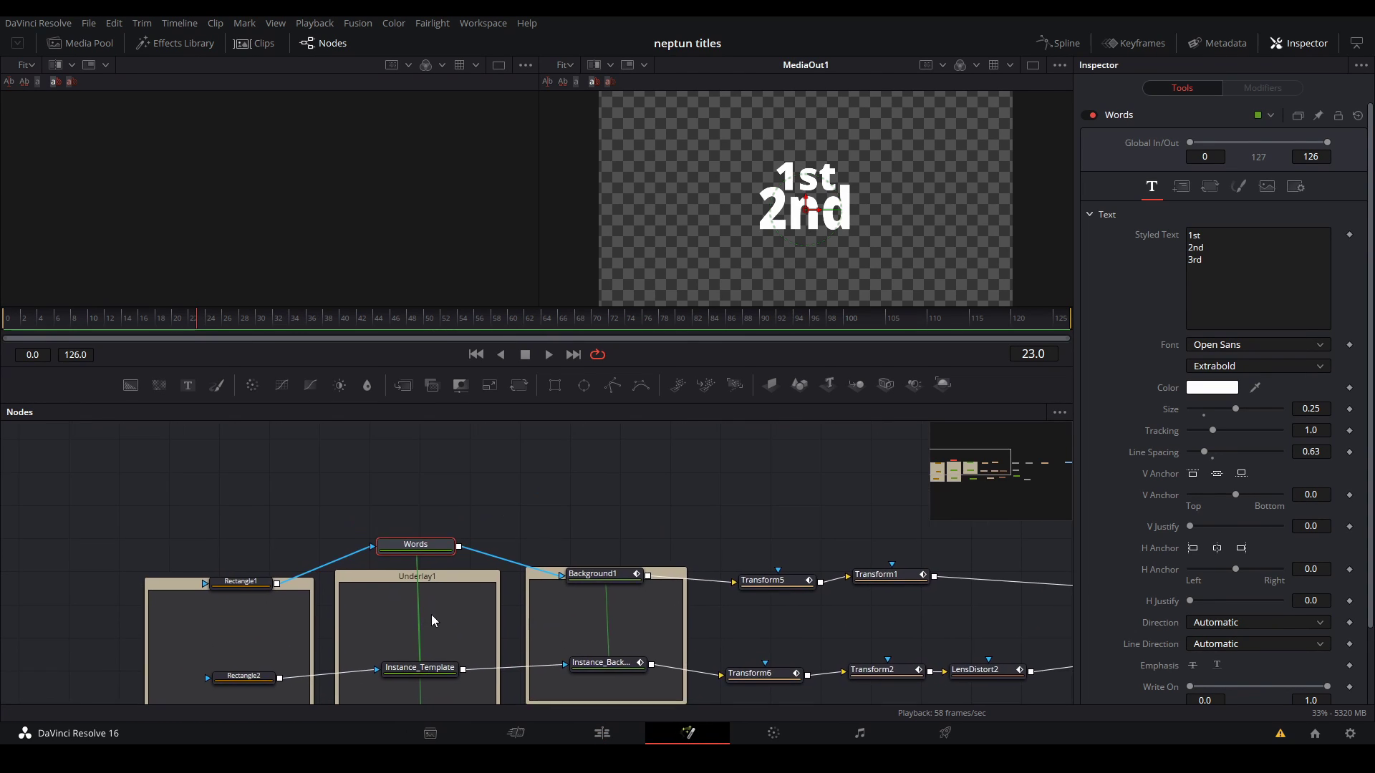
left_click(453, 499)
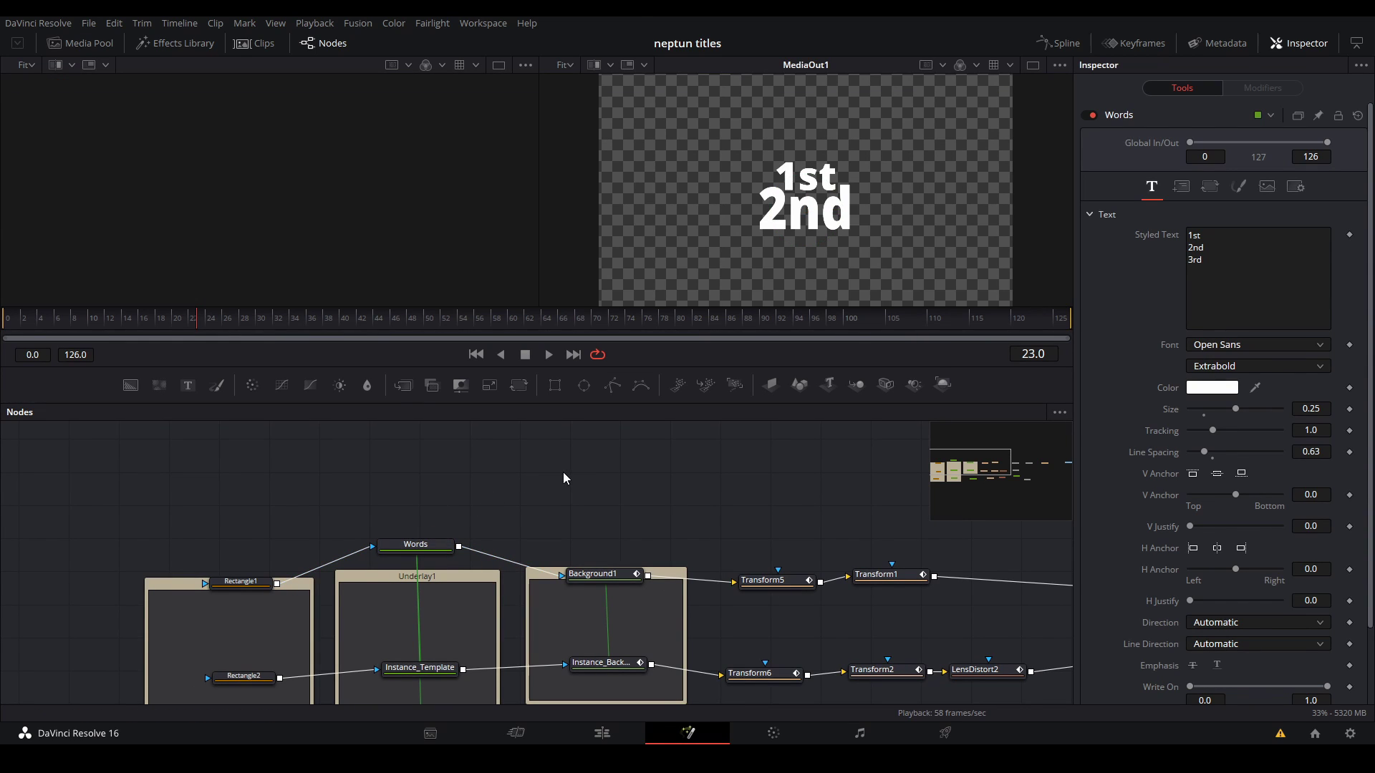
key("ctrl+shift+v")
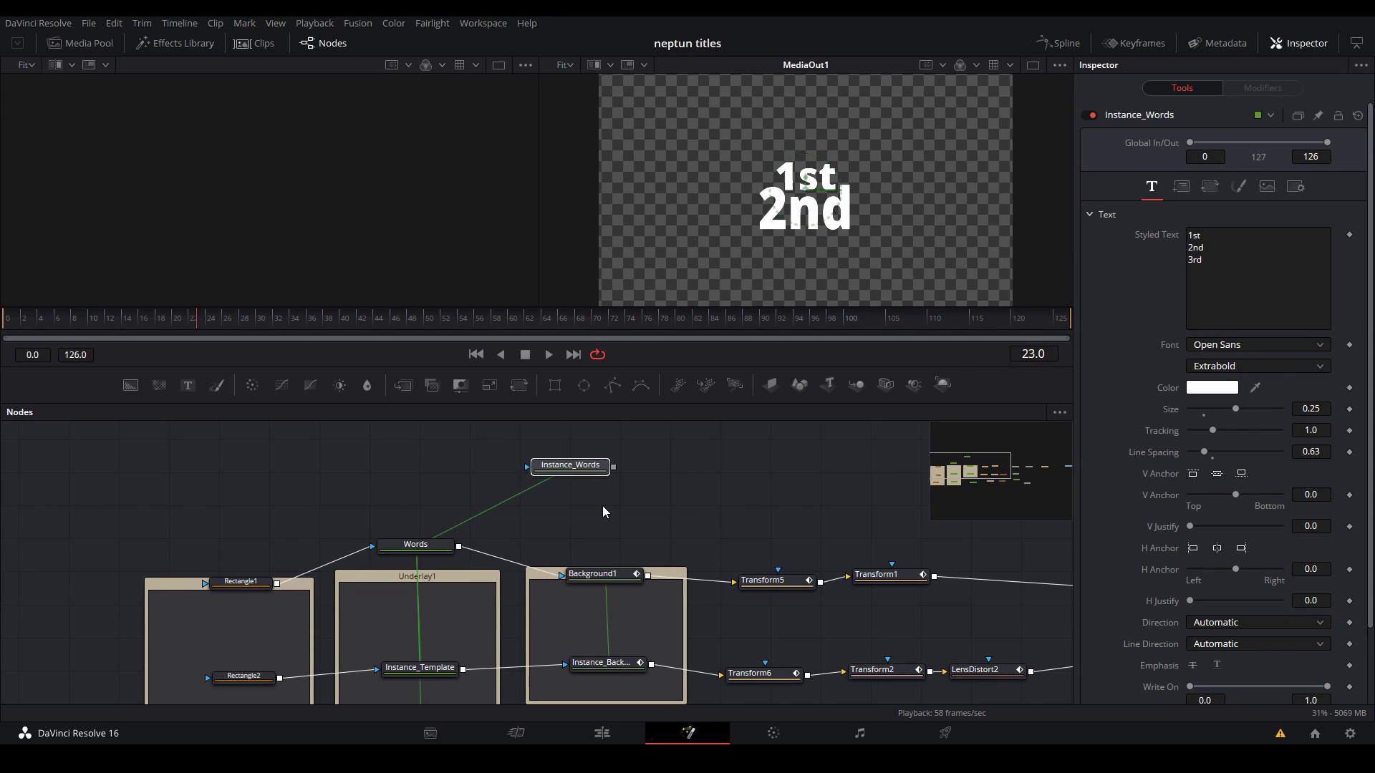
key("Delete")
left_click_drag(487, 545, 585, 437)
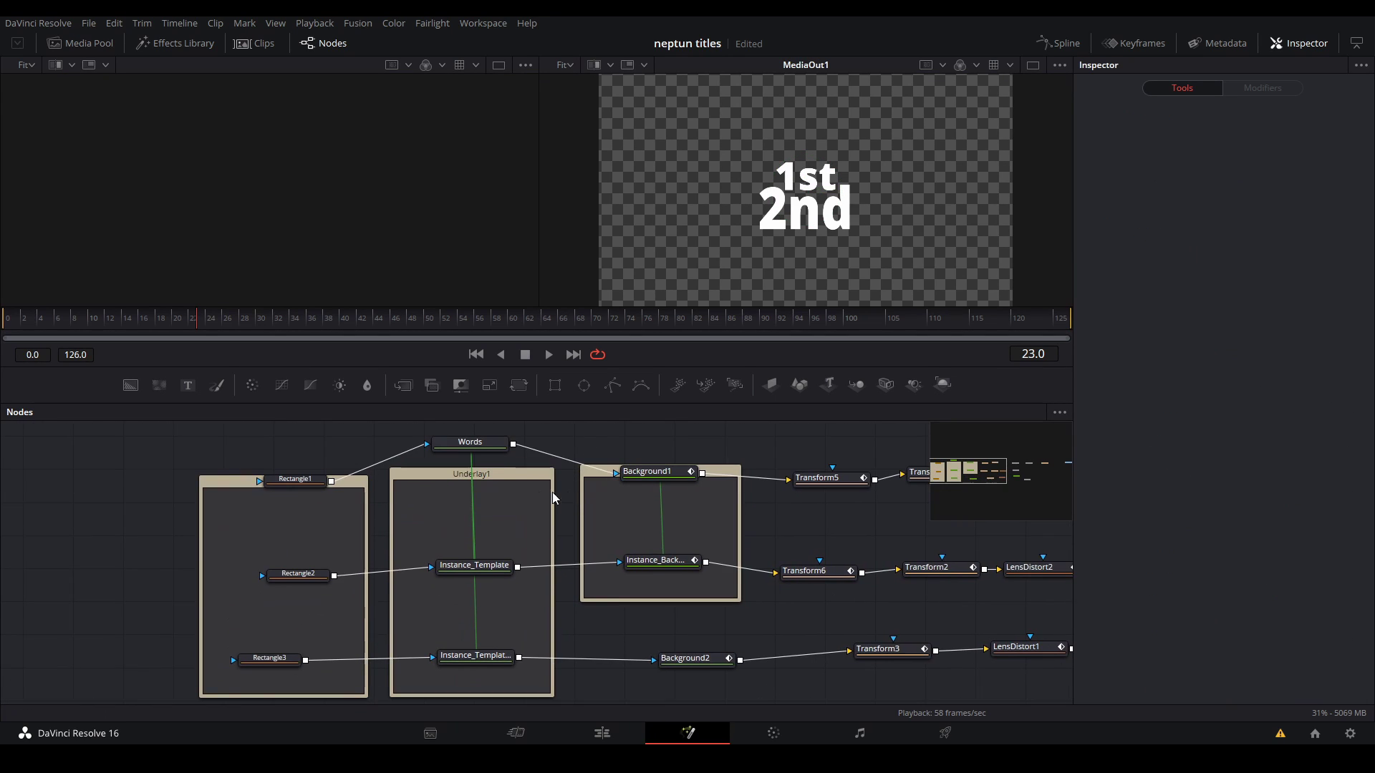
- Examine how Rectangle masks isolate each word by viewing the Words node and its two template instances
scroll(483, 460, "up", 1)
left_click(485, 458)
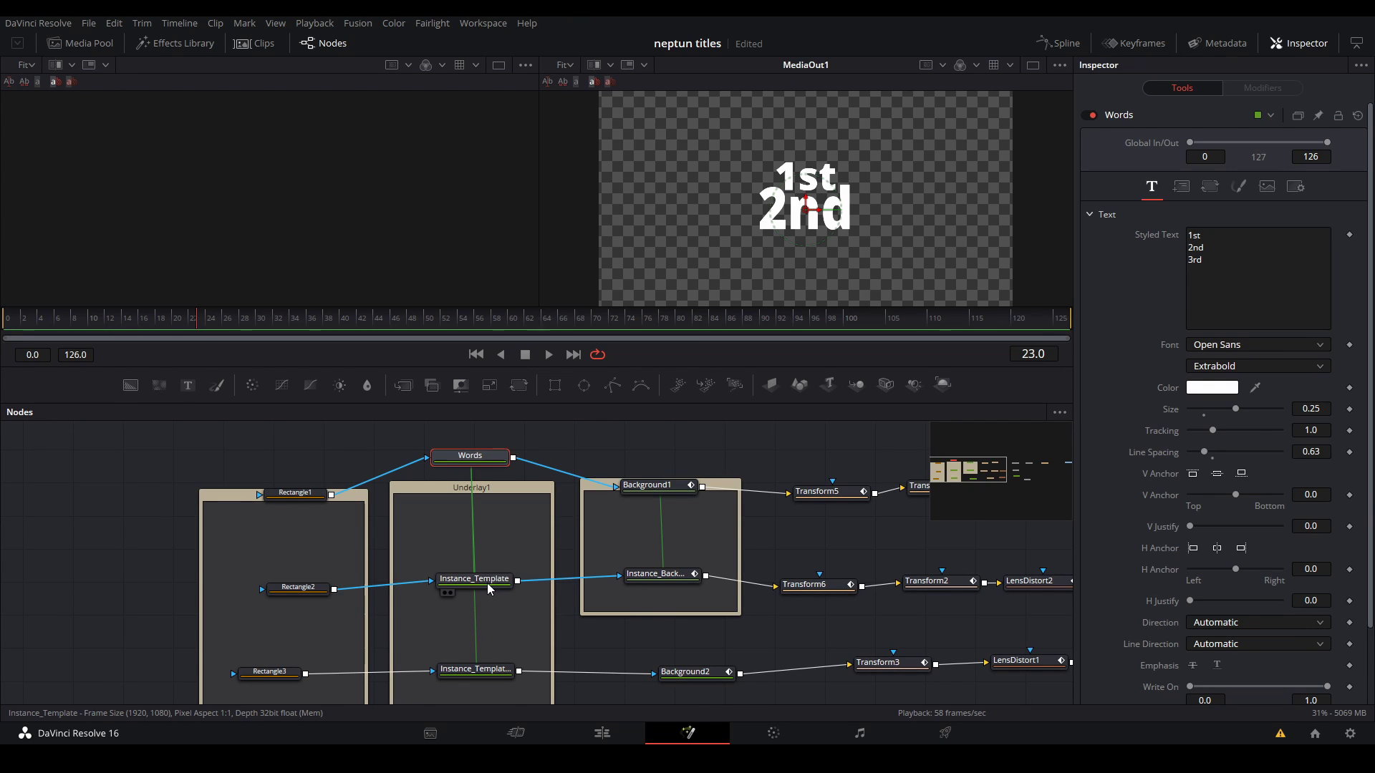
left_click(406, 442)
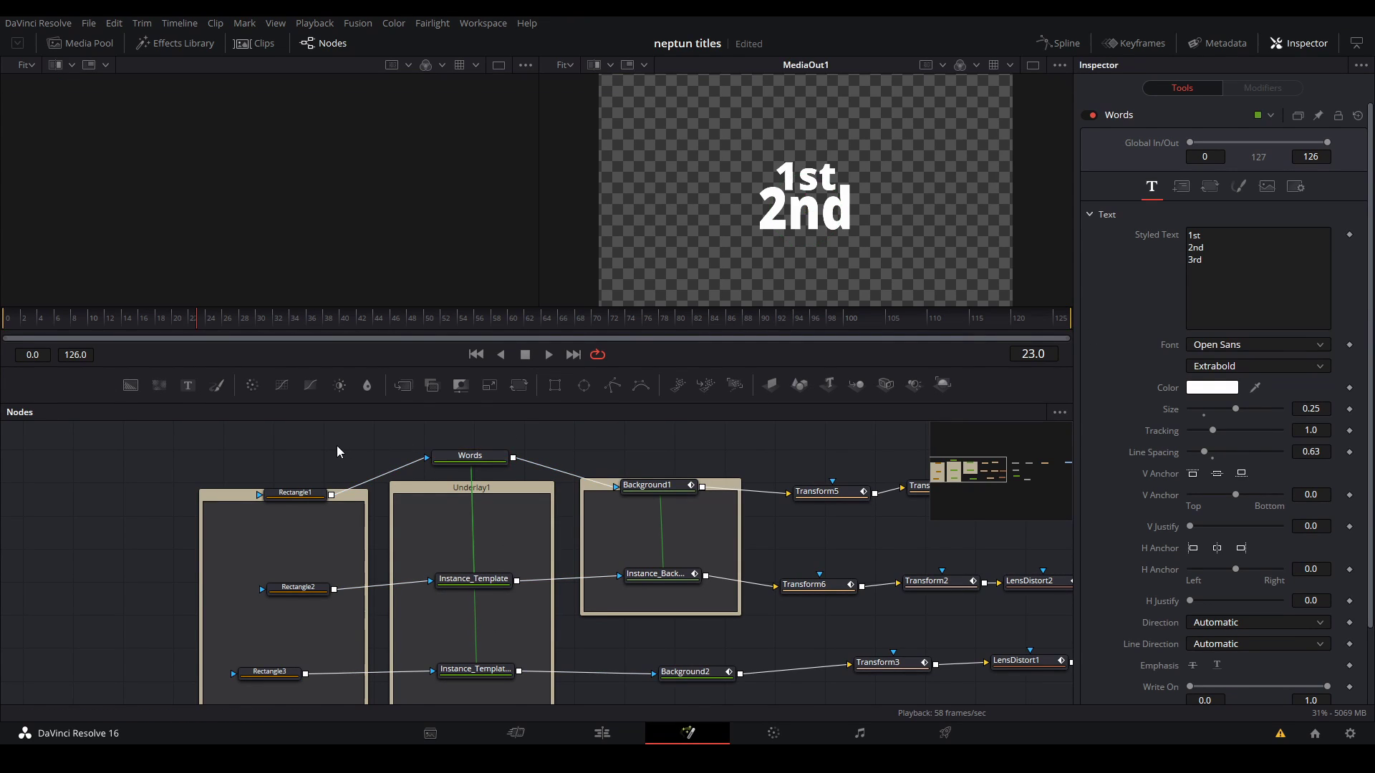
mouse_move(330, 438)
left_mouse_down()
mouse_move(284, 648)
mouse_move(356, 430)
mouse_move(331, 460)
mouse_move(333, 417)
left_mouse_up()
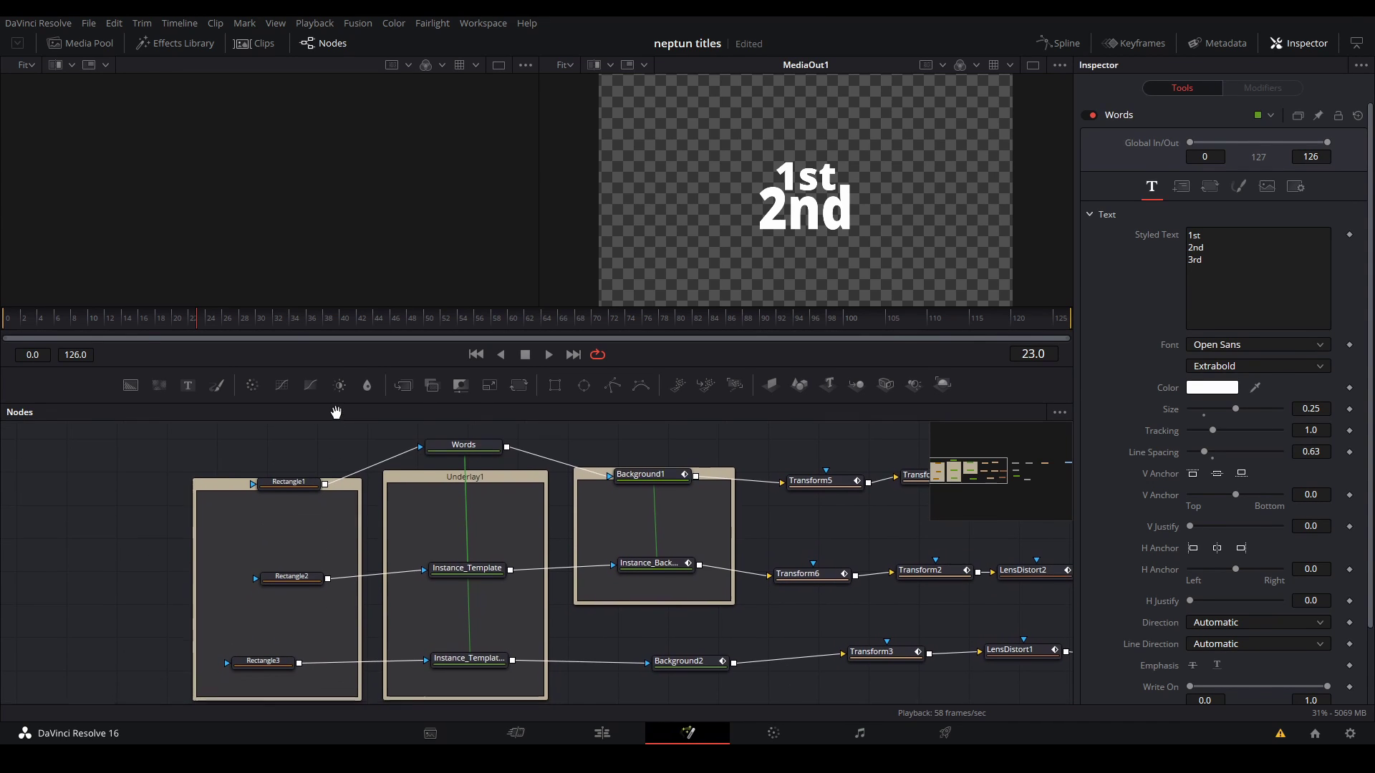
left_click(294, 483)
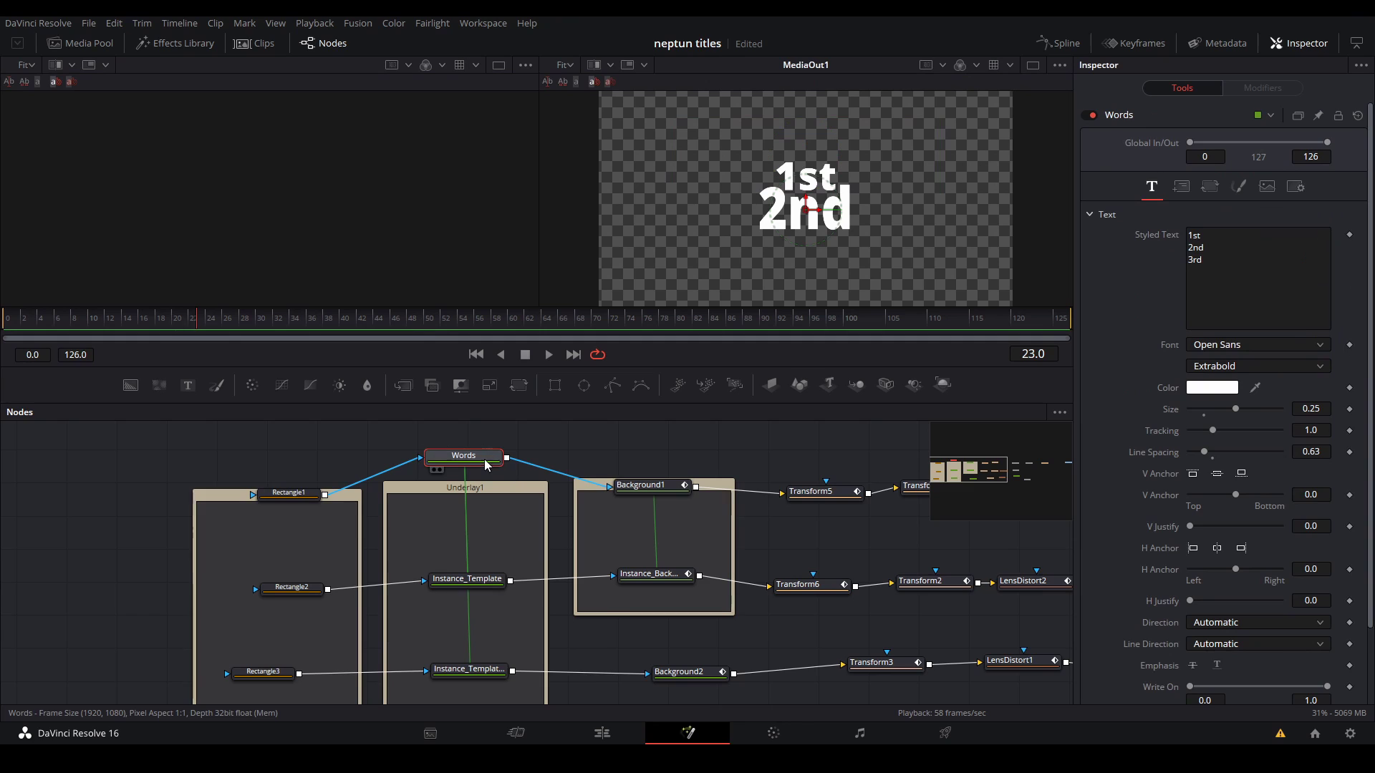
left_click(435, 470)
left_click(437, 593)
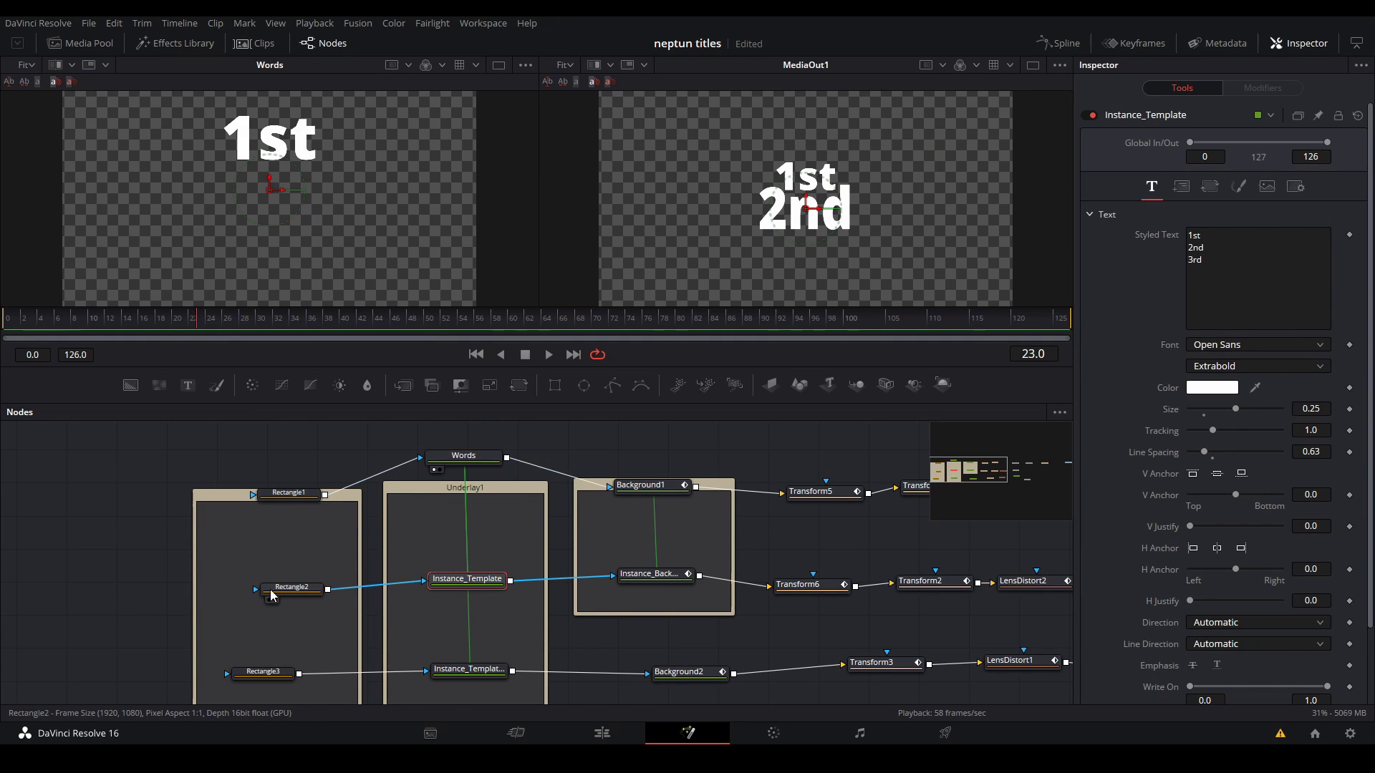
scroll(477, 666, "down", 1)
left_click(469, 661)
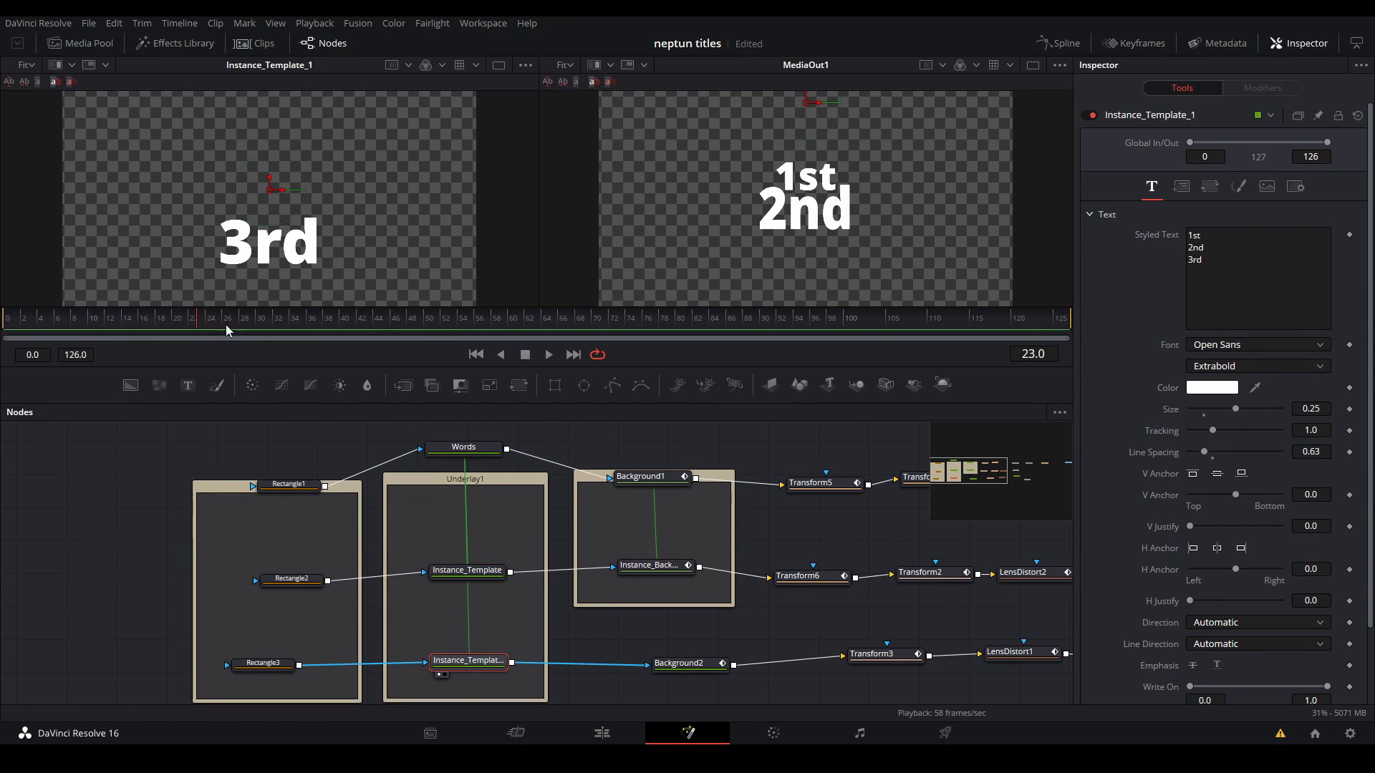
- Examine the colour keyframes of Background1 and Instance_Background1, moving the playhead to frame 44
left_click_drag(606, 445, 370, 429)
left_click(311, 467)
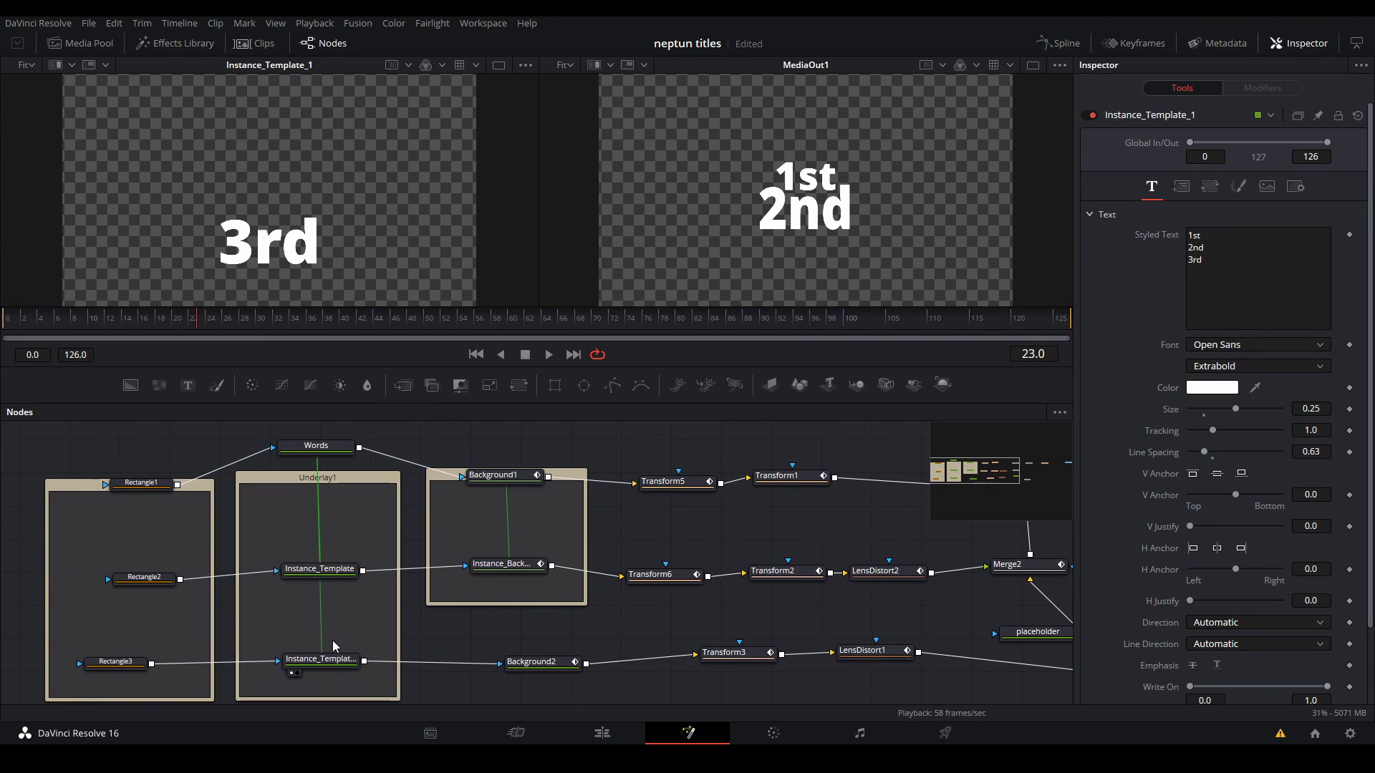
left_click_drag(499, 467, 534, 679)
left_click(517, 476)
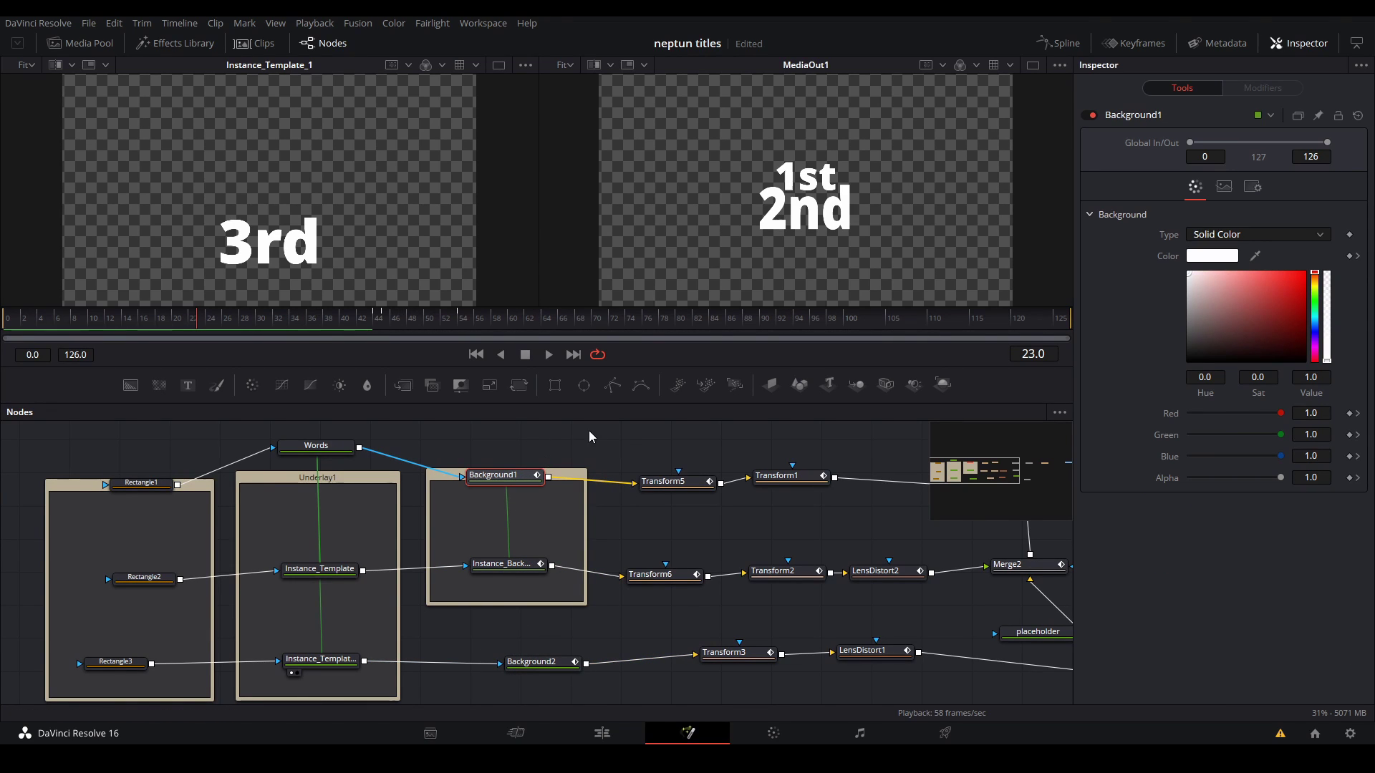
left_click(510, 568)
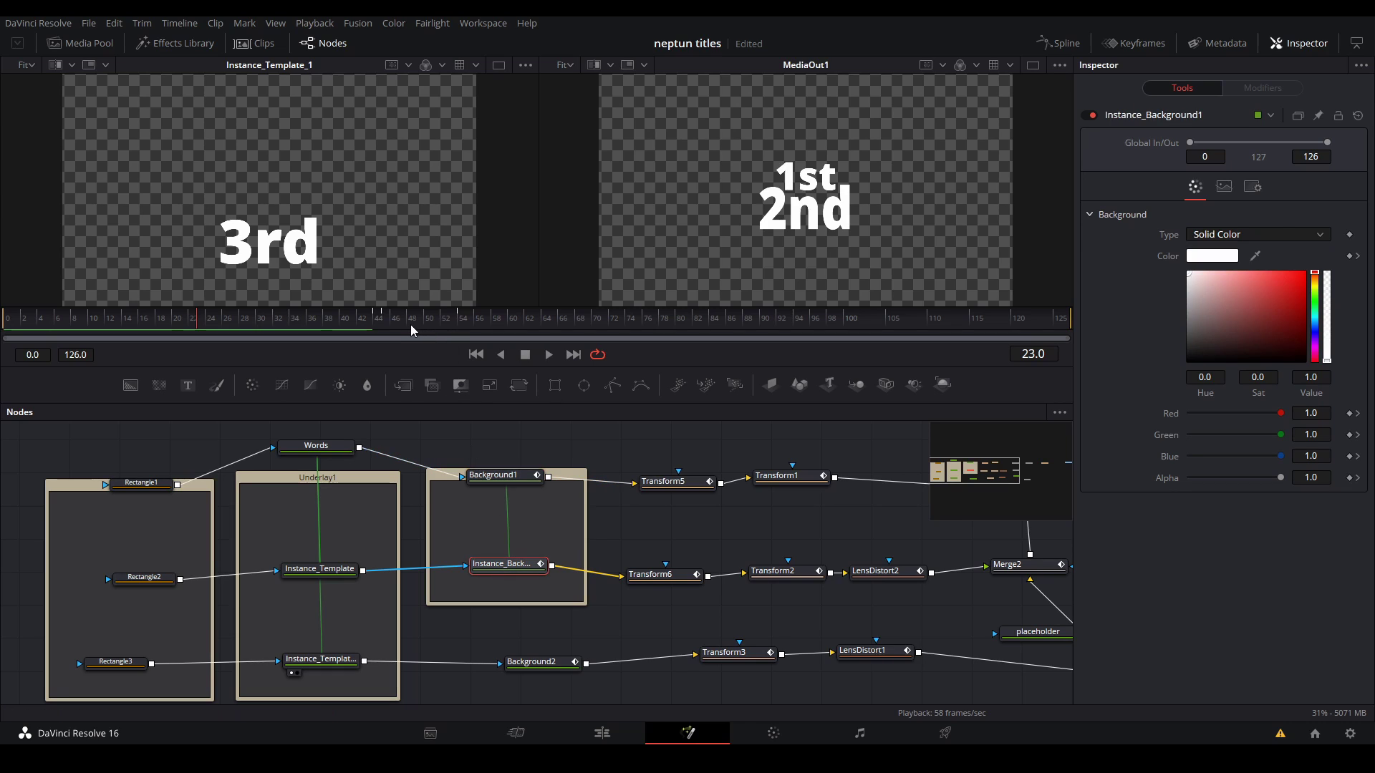
left_click_drag(390, 324, 377, 320)
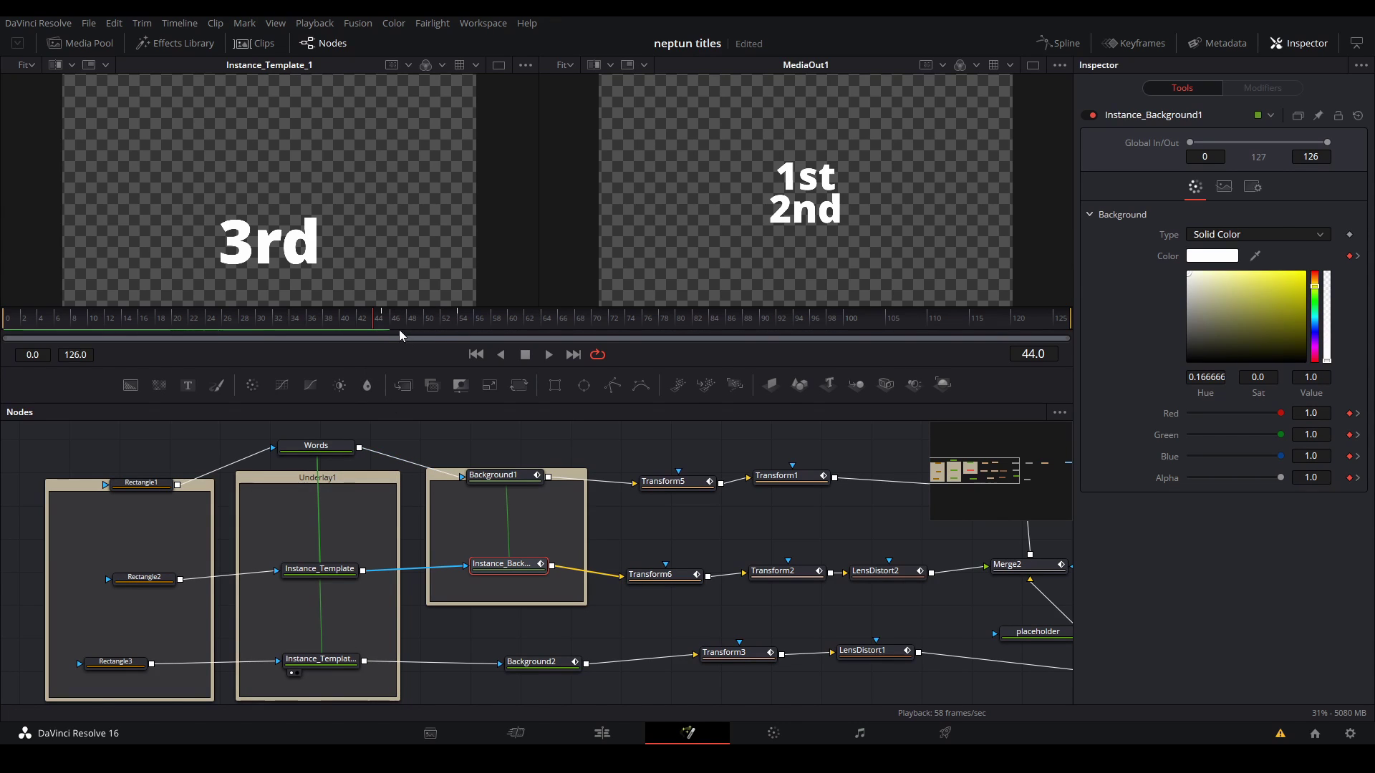
- Examine Instance_Background1's white-to-black colour change in the viewer, stepping frames 44 to 49 and rechecking frames 44 and 45
key("Right")
key("Right")
key("Right")
key("Right")
key("Right")
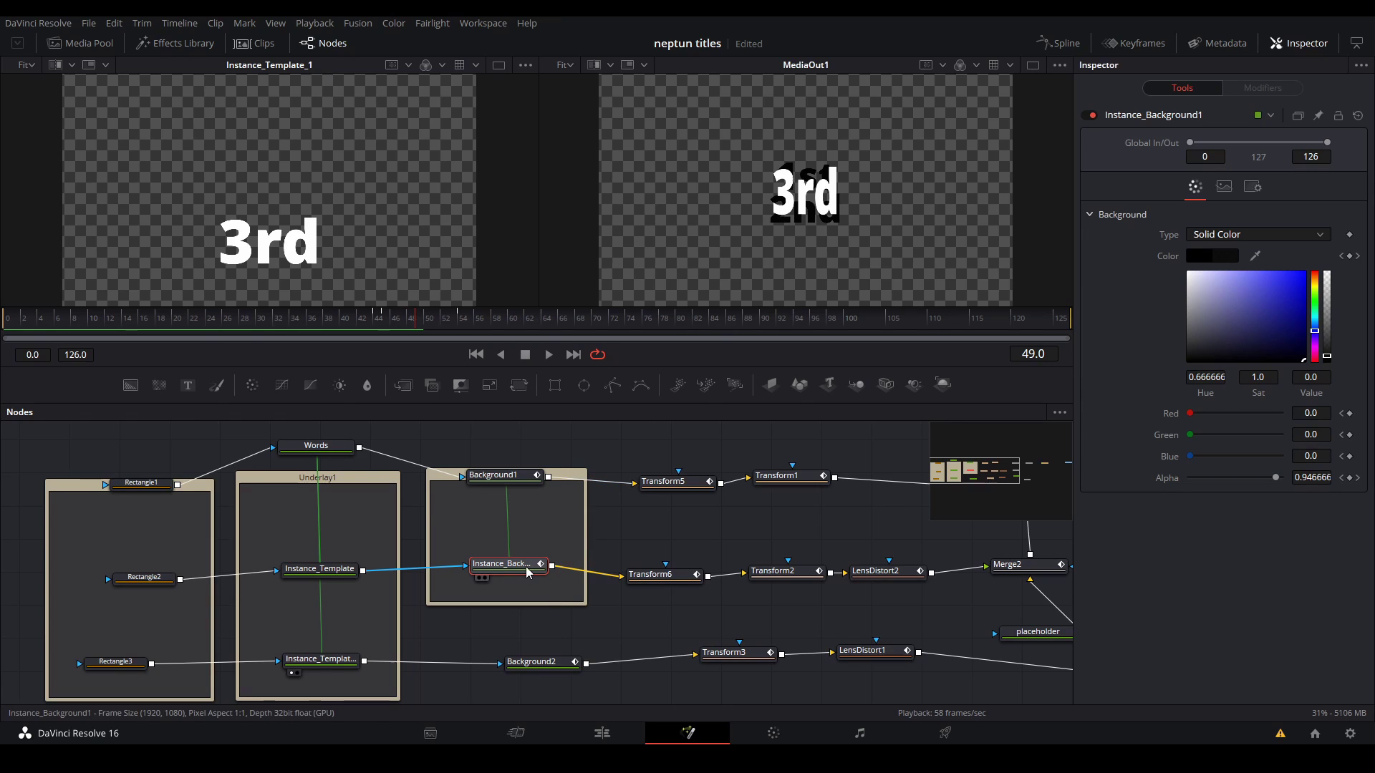
key("1")
left_click_drag(387, 322, 374, 316)
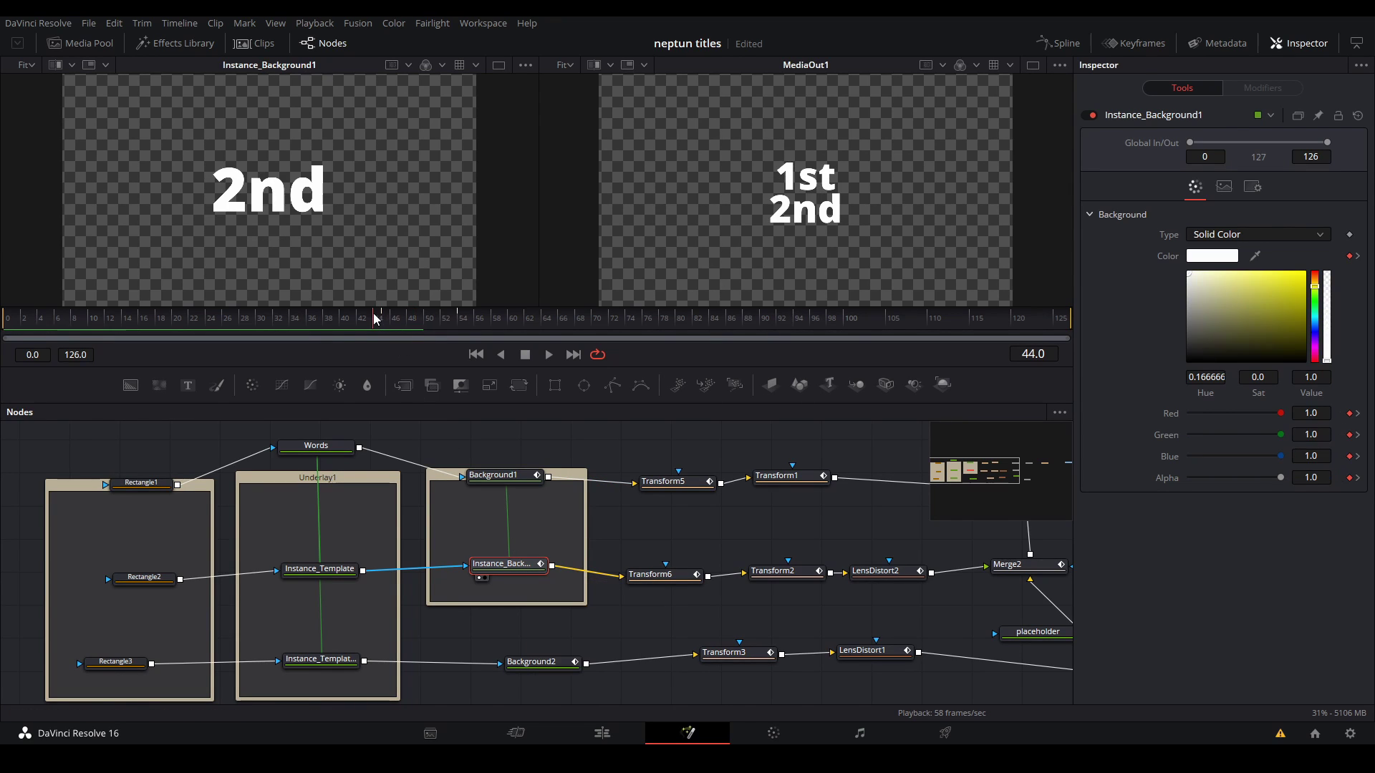
key("Right")
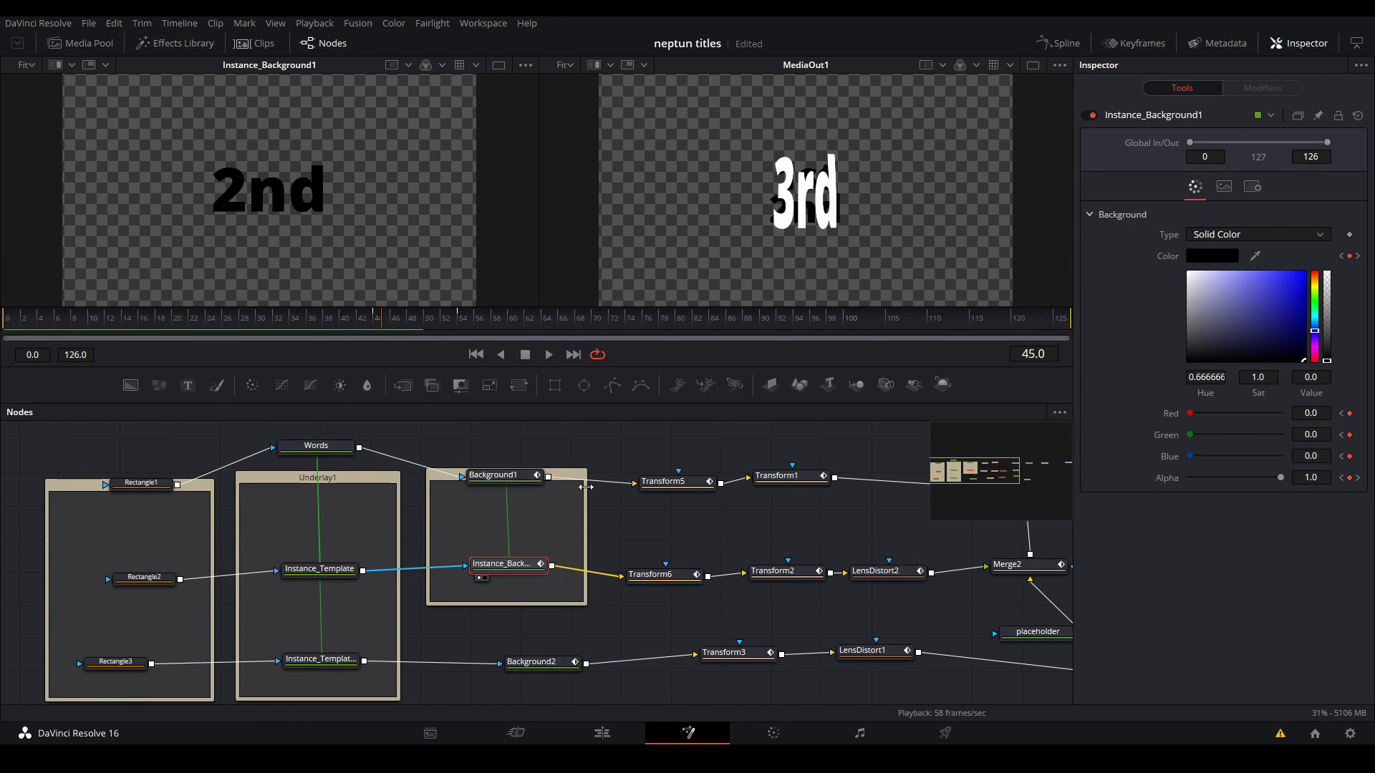
- Examine the first column of Transform nodes, viewing Transform6 and scrubbing through its stretch animation to frame 23
left_click_drag(636, 511, 360, 504)
left_click_drag(380, 440, 444, 668)
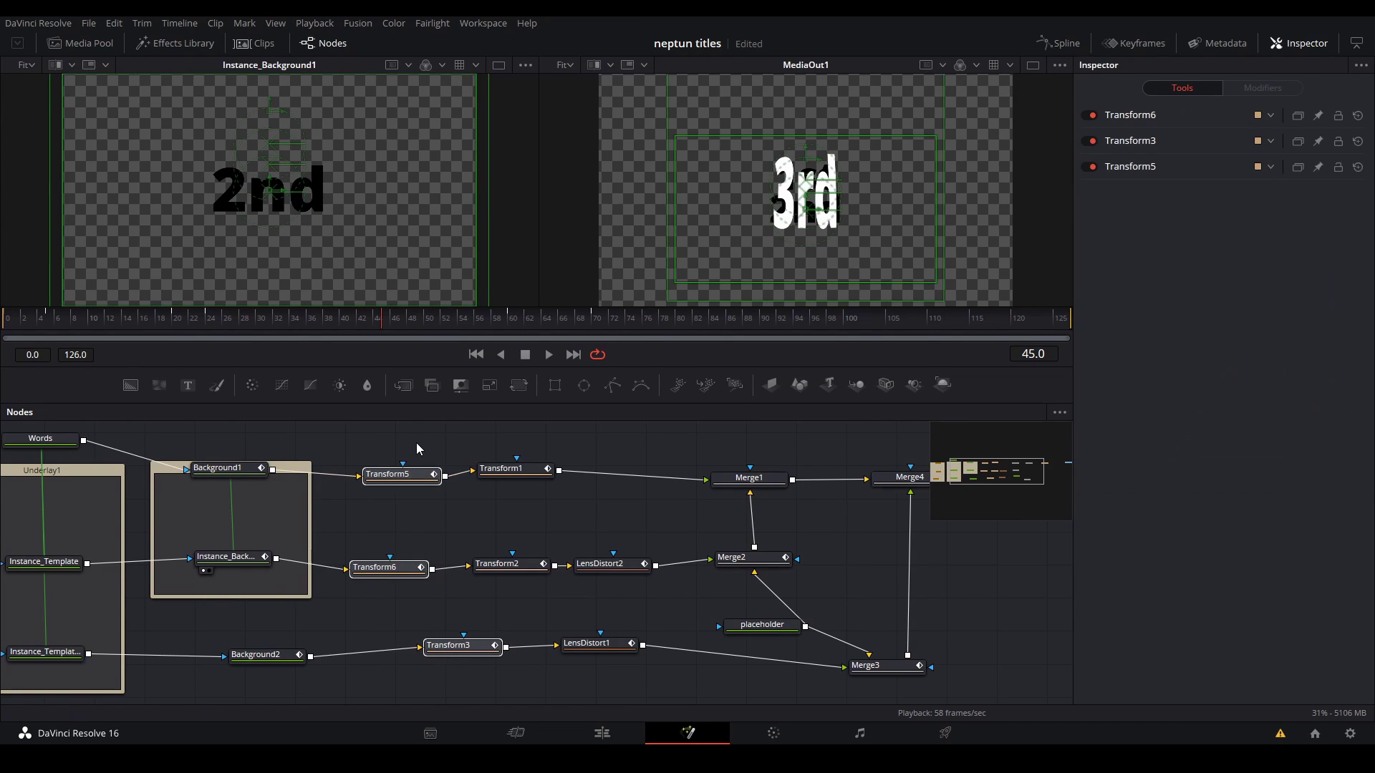
left_click(383, 573)
key("1")
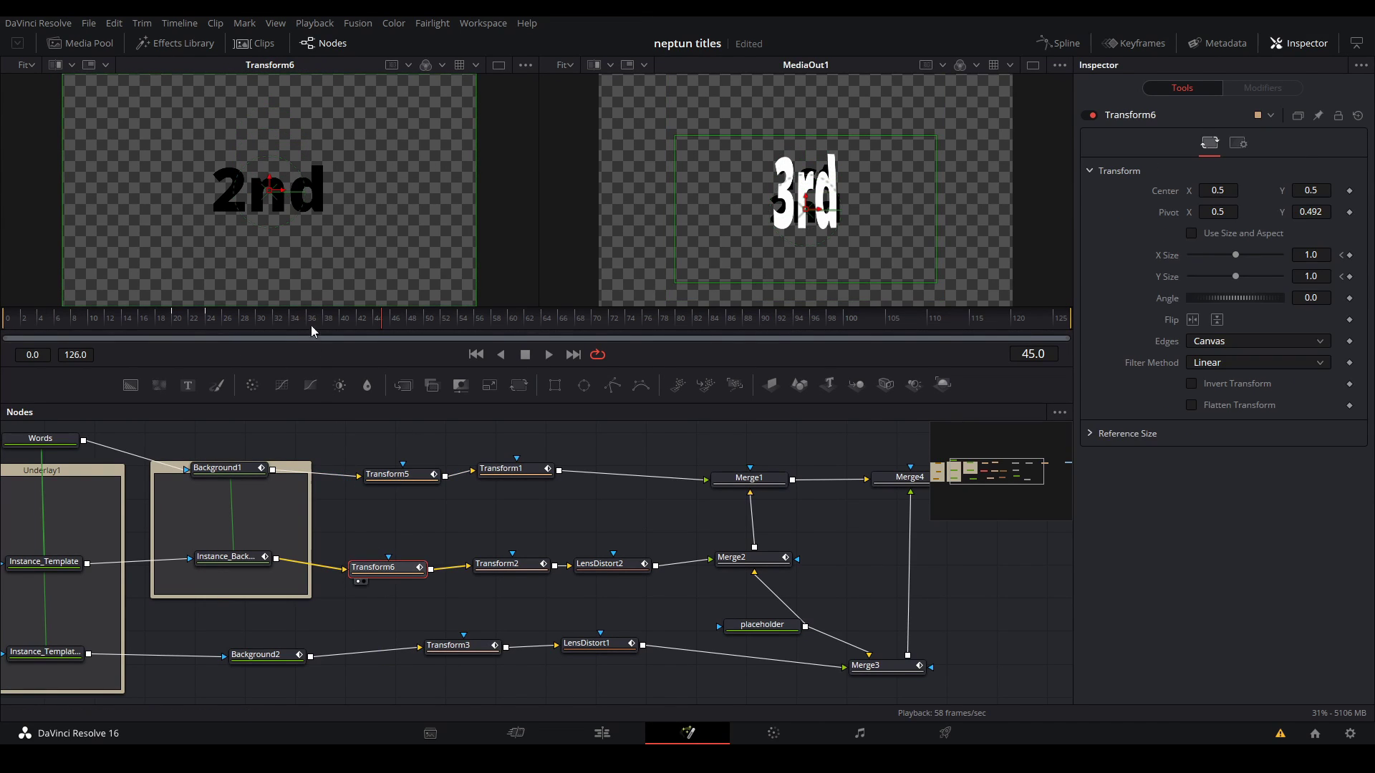
left_click(178, 317)
left_click_drag(192, 322, 209, 328)
- Examine the second column of Transform nodes, viewing Transform1 and playing its gradual size animation
left_click_drag(477, 612, 394, 600)
left_click_drag(410, 430, 394, 676)
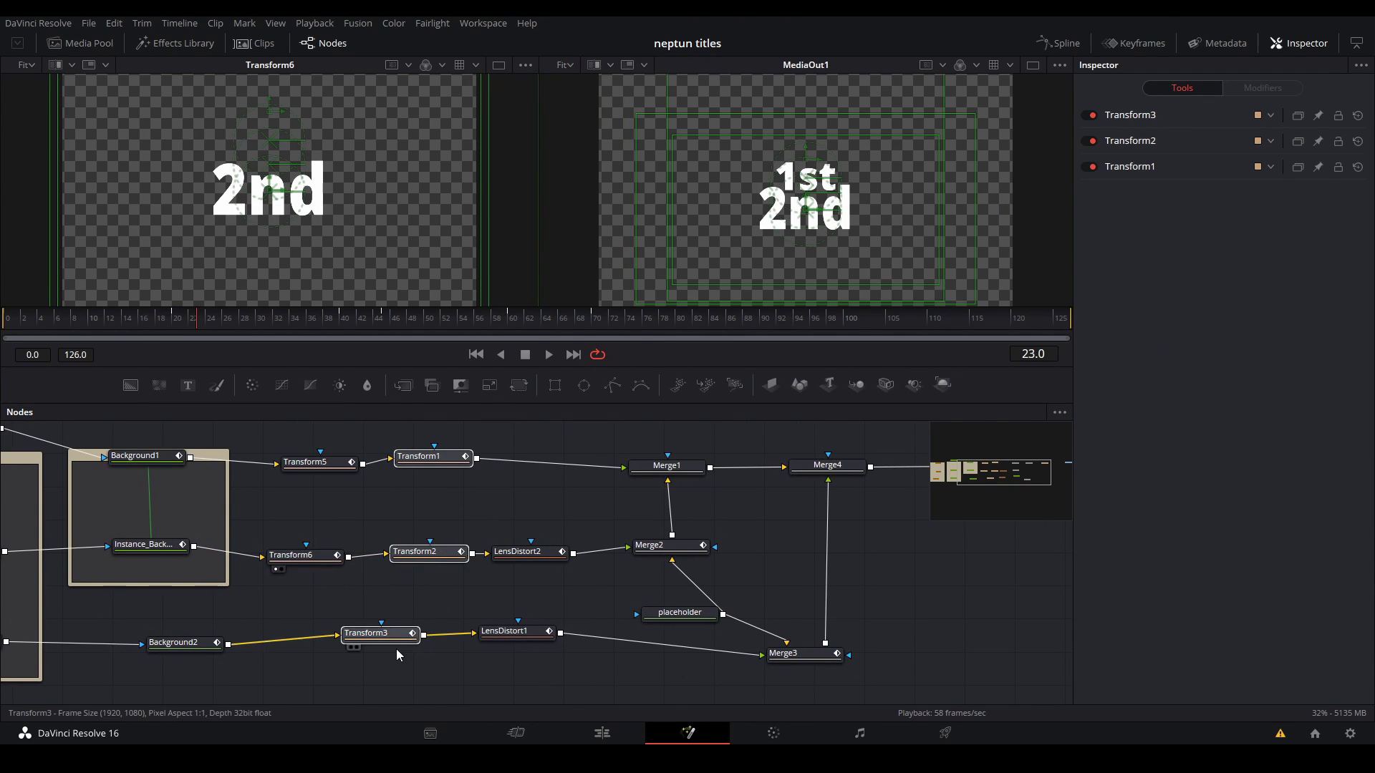
left_click(415, 596)
left_click(420, 458)
left_click_drag(209, 325, 168, 320)
key("space")
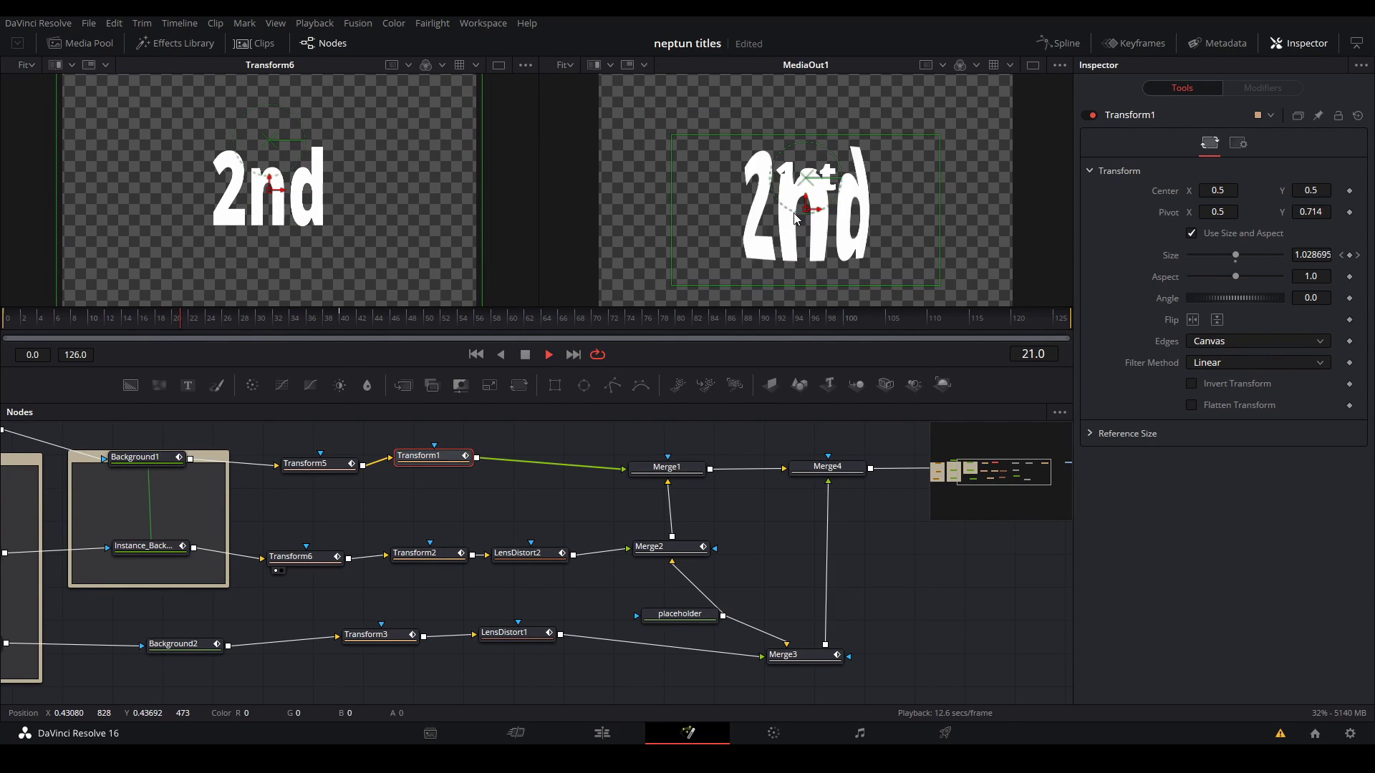
key("space")
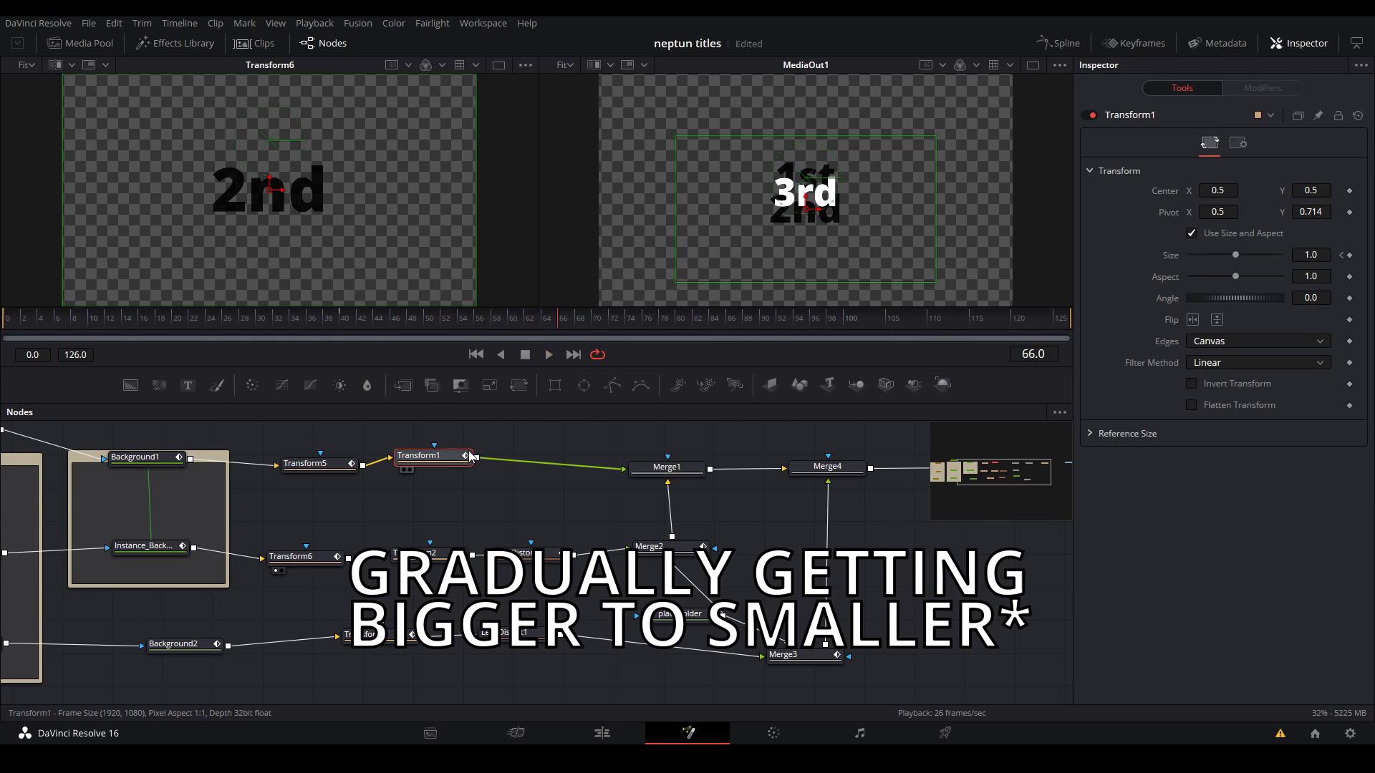
key("1")
left_click(132, 322)
key("space")
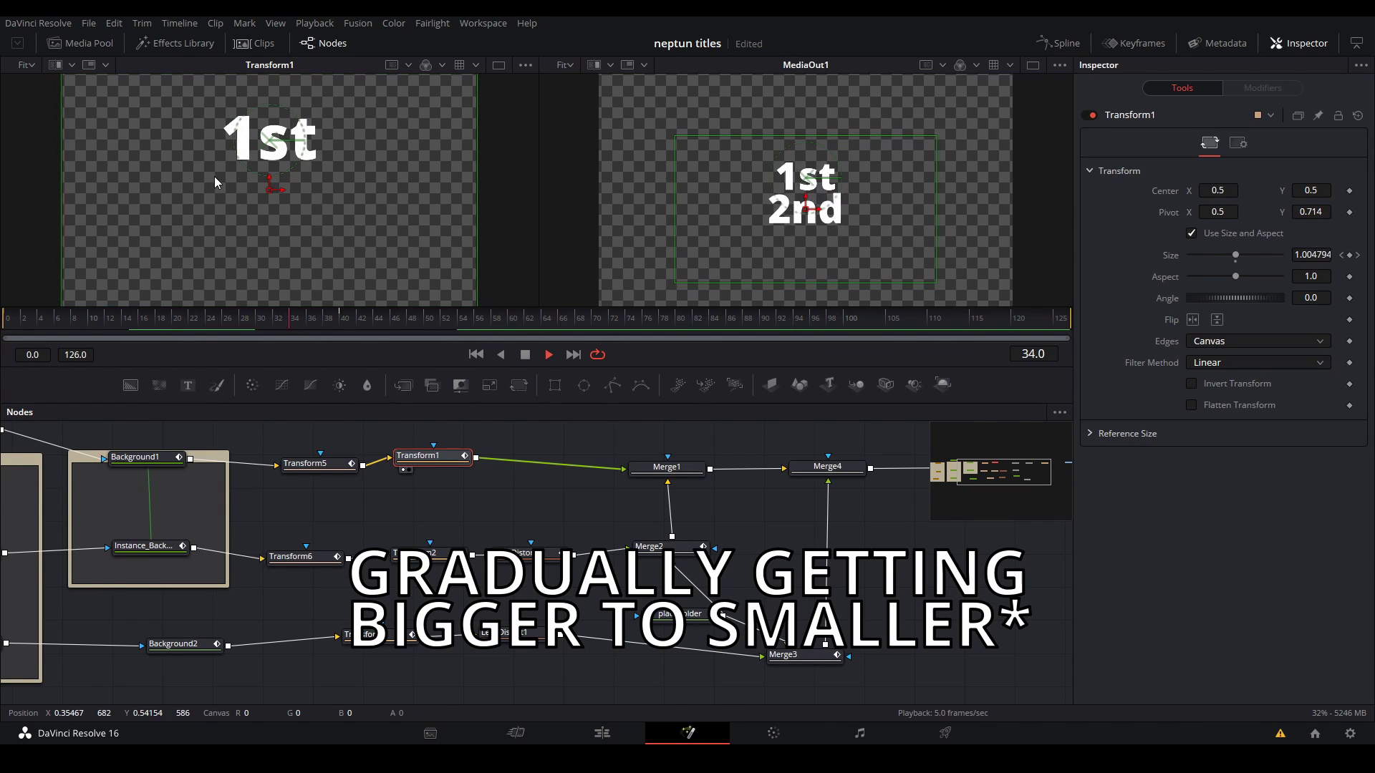
- Examine the two LensDistort nodes, viewing LensDistort2 and scrubbing its distortion and squeeze keyframes between frames 20 and 23
left_click_drag(594, 532, 557, 635)
left_click(438, 476)
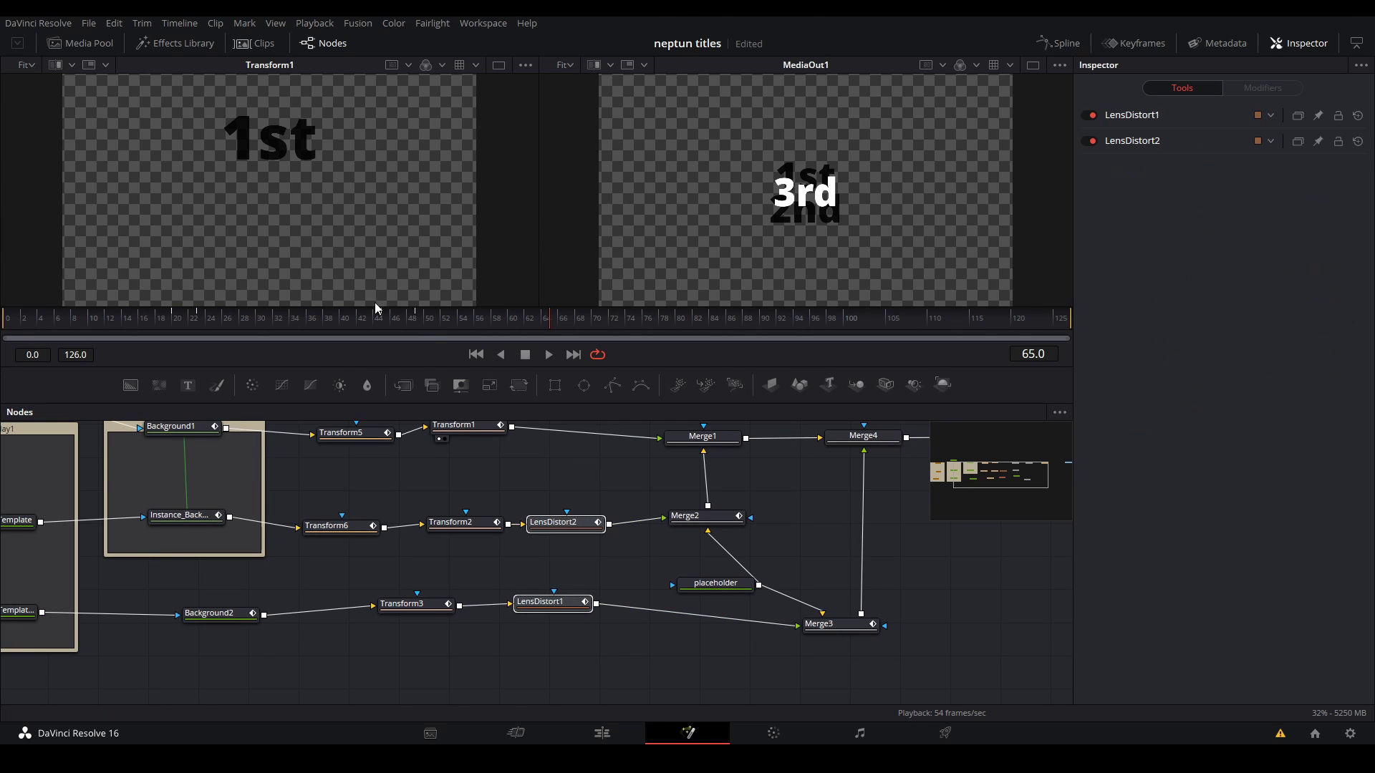
left_click(569, 525)
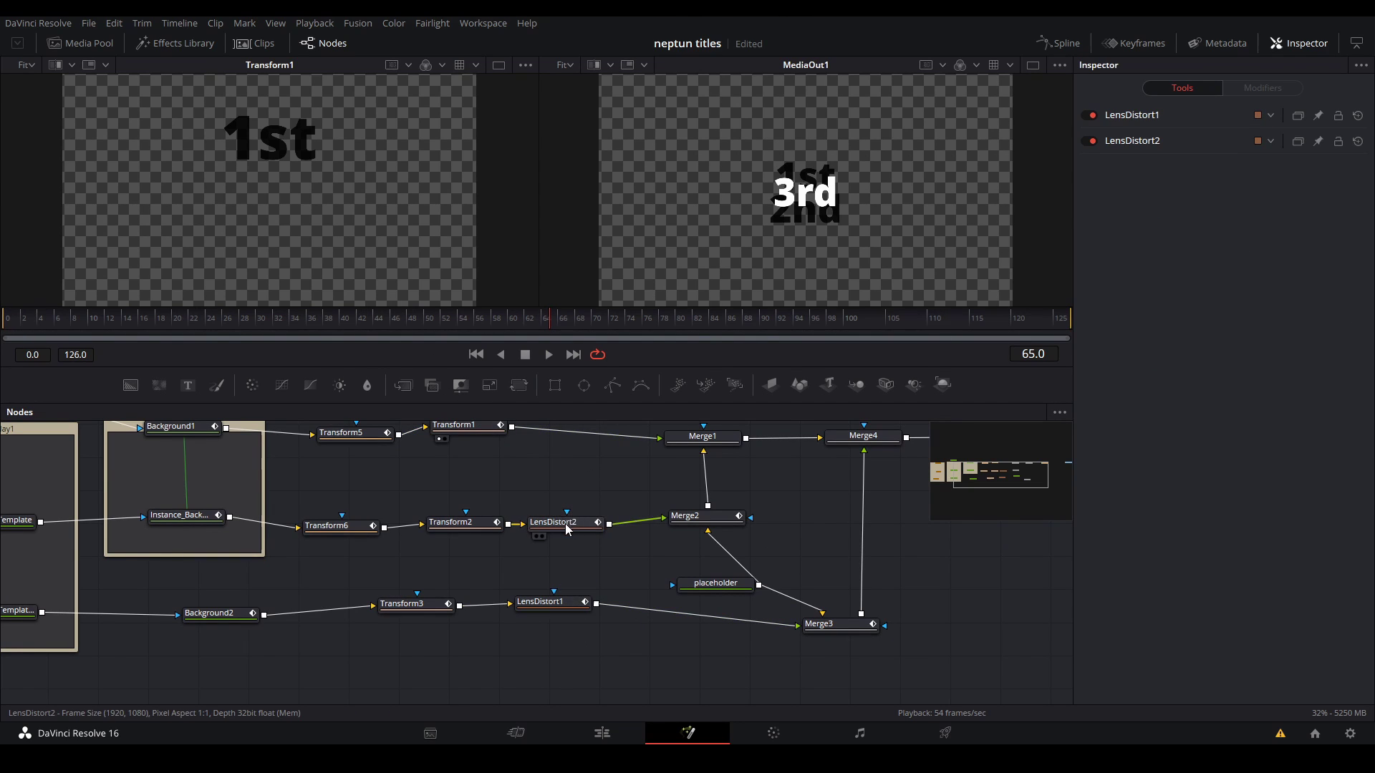
key("1")
left_click_drag(196, 316, 179, 316)
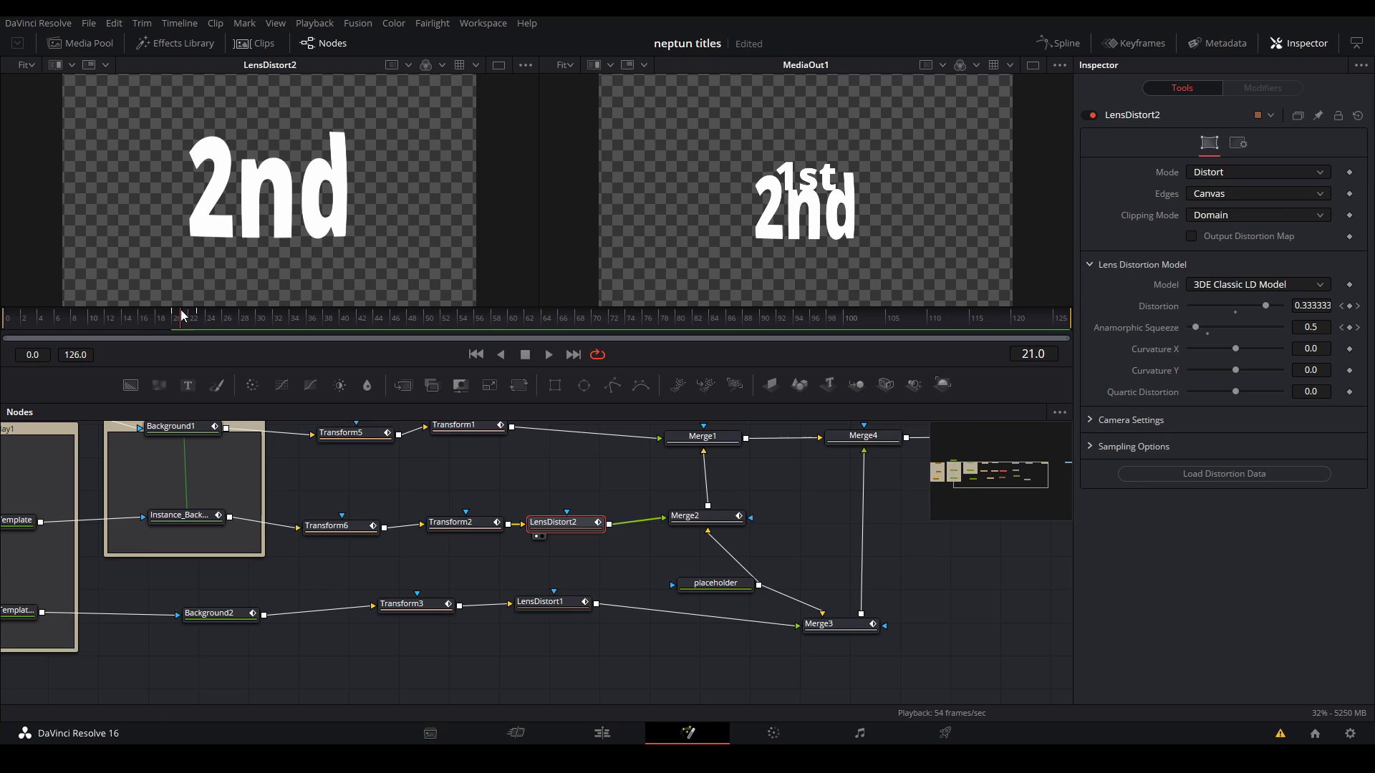
left_click(176, 316)
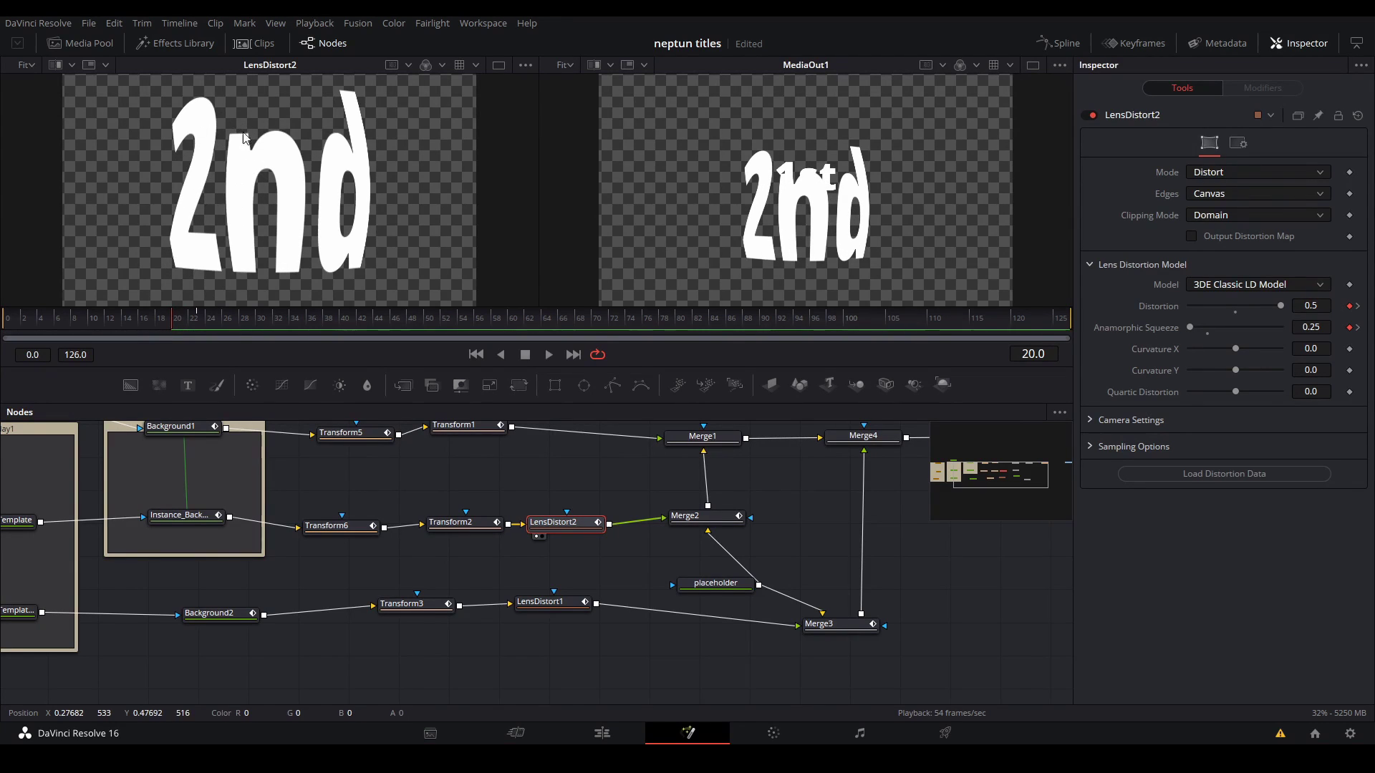
left_click_drag(180, 320, 197, 320)
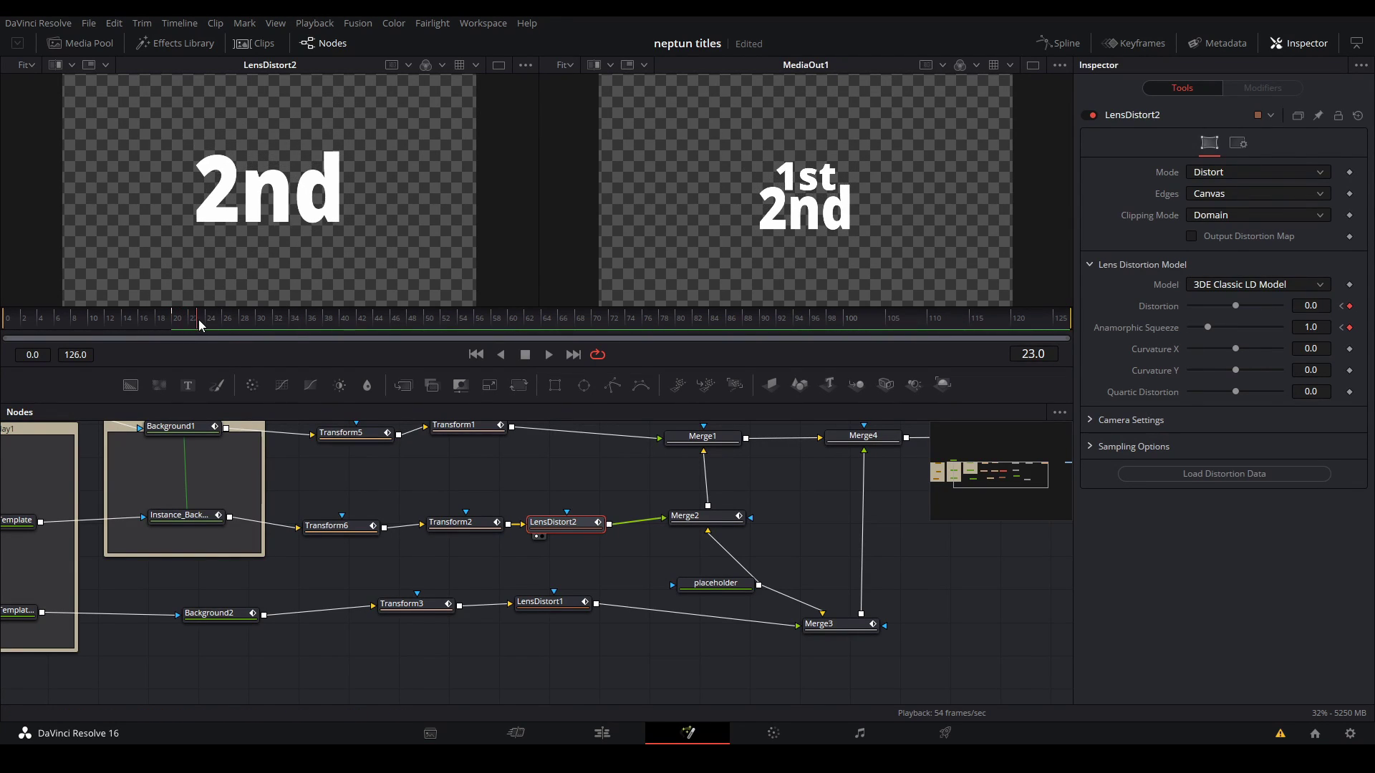
- Examine the Merge and placeholder nodes and the final Transform4 settings, moving the playhead to frame 13
left_click_drag(635, 478, 399, 514)
left_click_drag(442, 441, 587, 702)
left_click(586, 561)
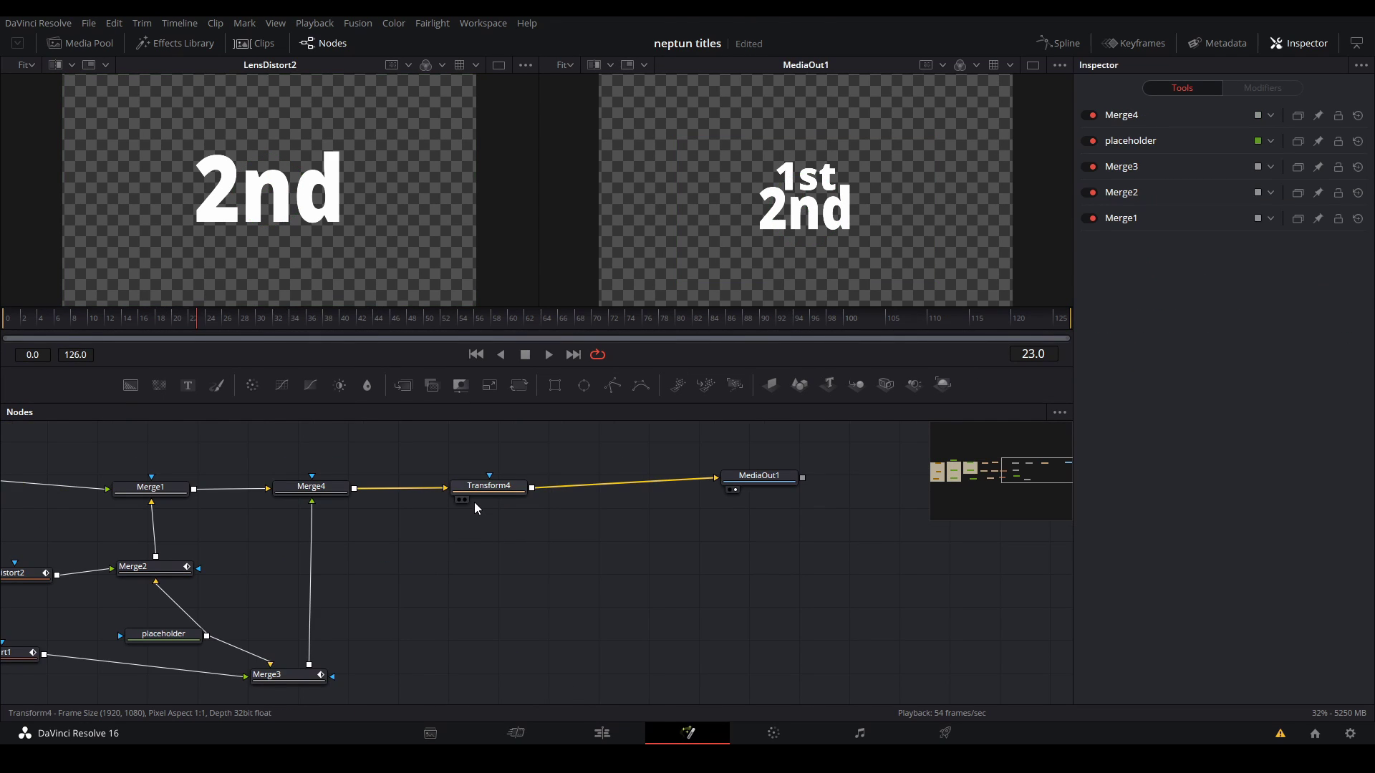
left_click(474, 500)
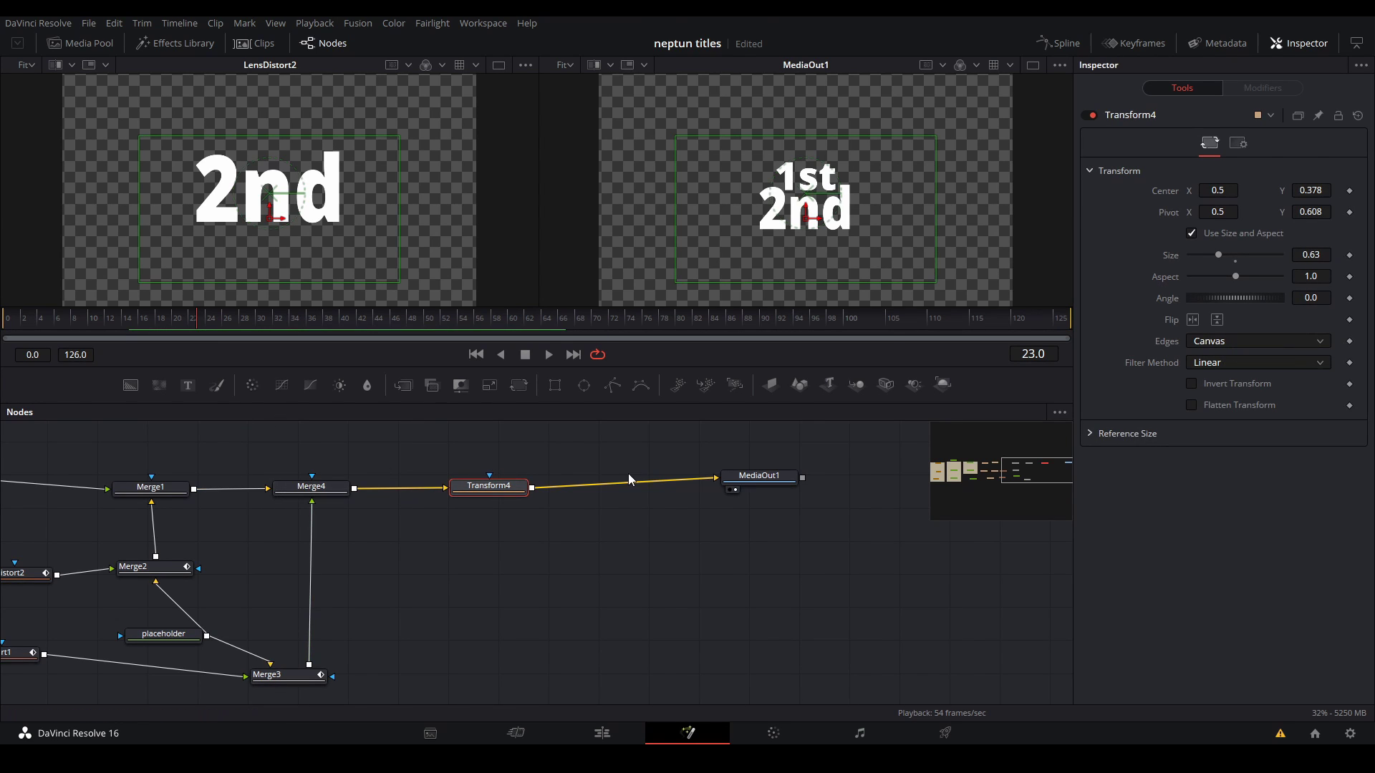
left_click_drag(182, 335, 113, 315)
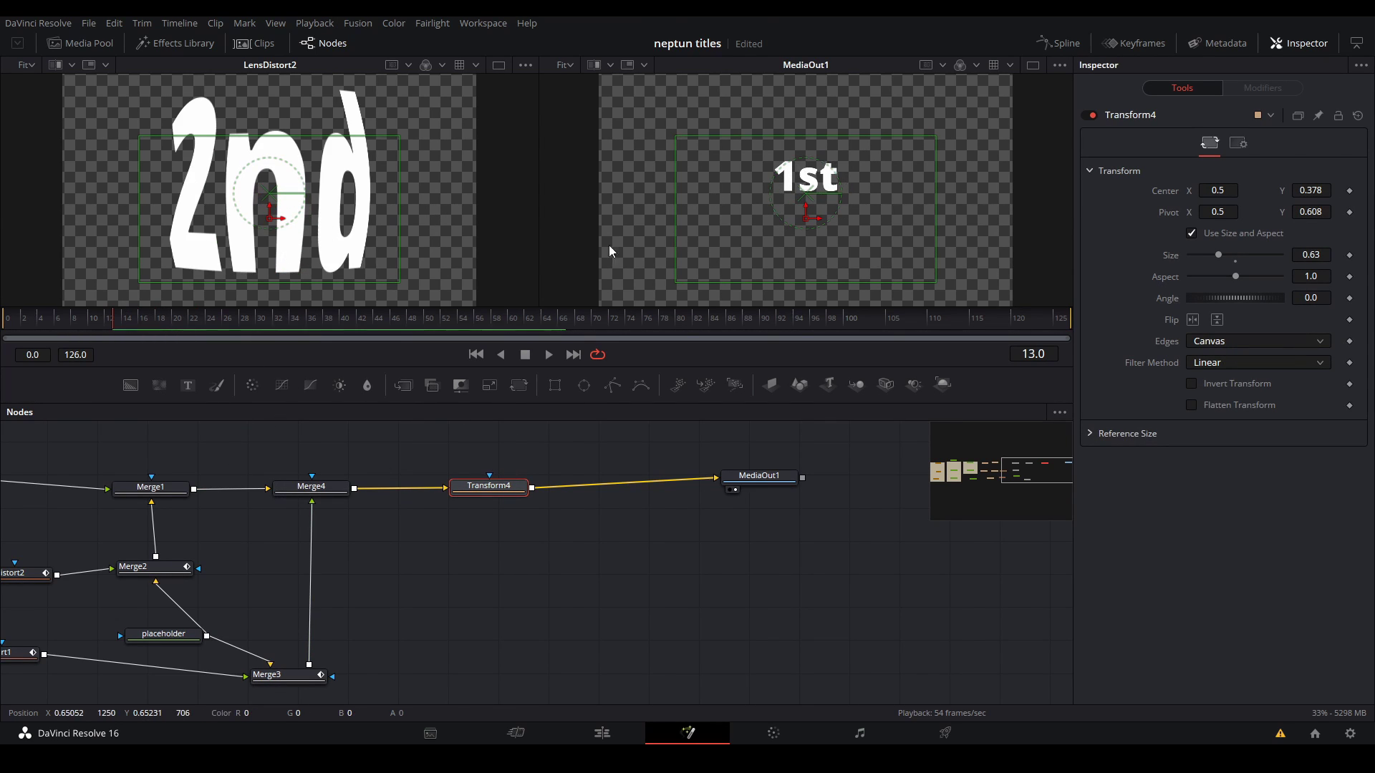